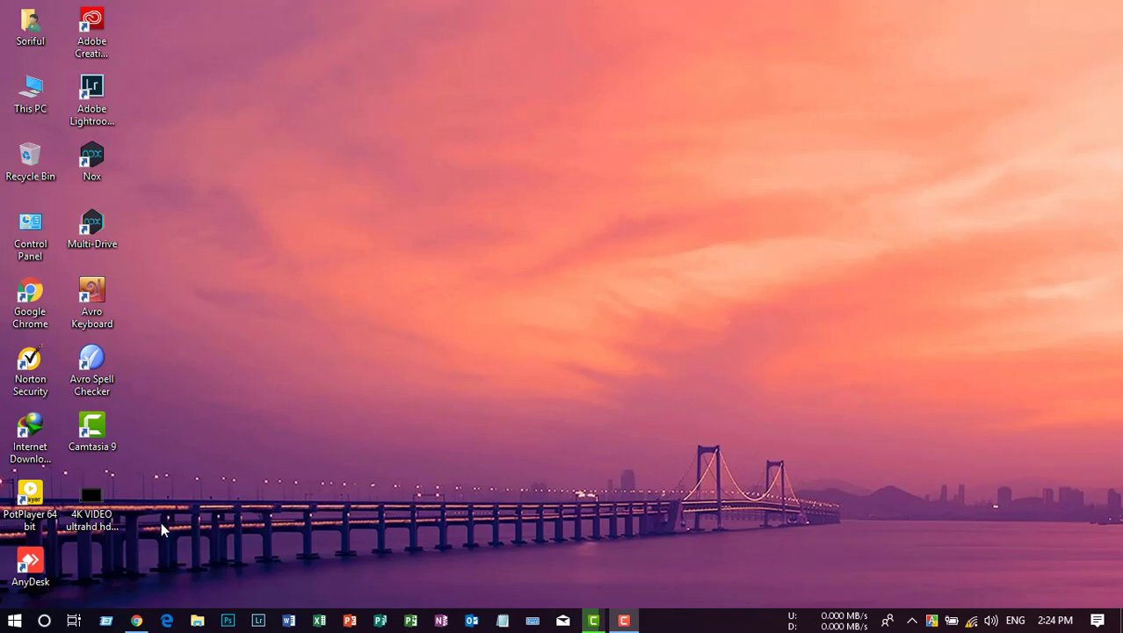
Step: Switch to Google Chrome and open the router's admin page at 192.168.0.1
click(136, 620)
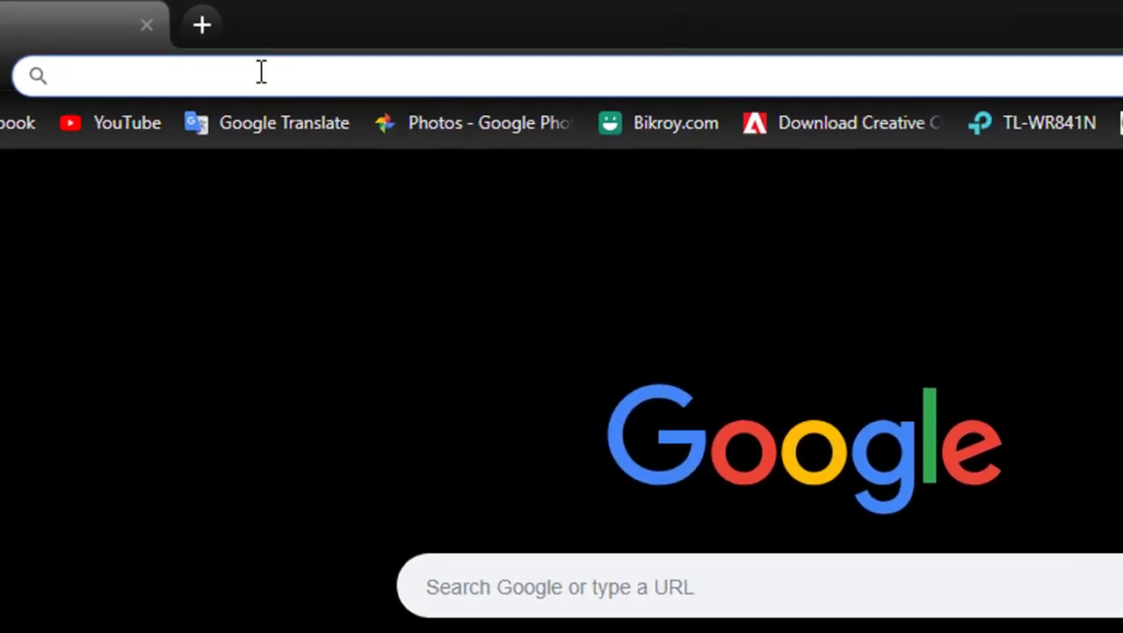
text(192.)
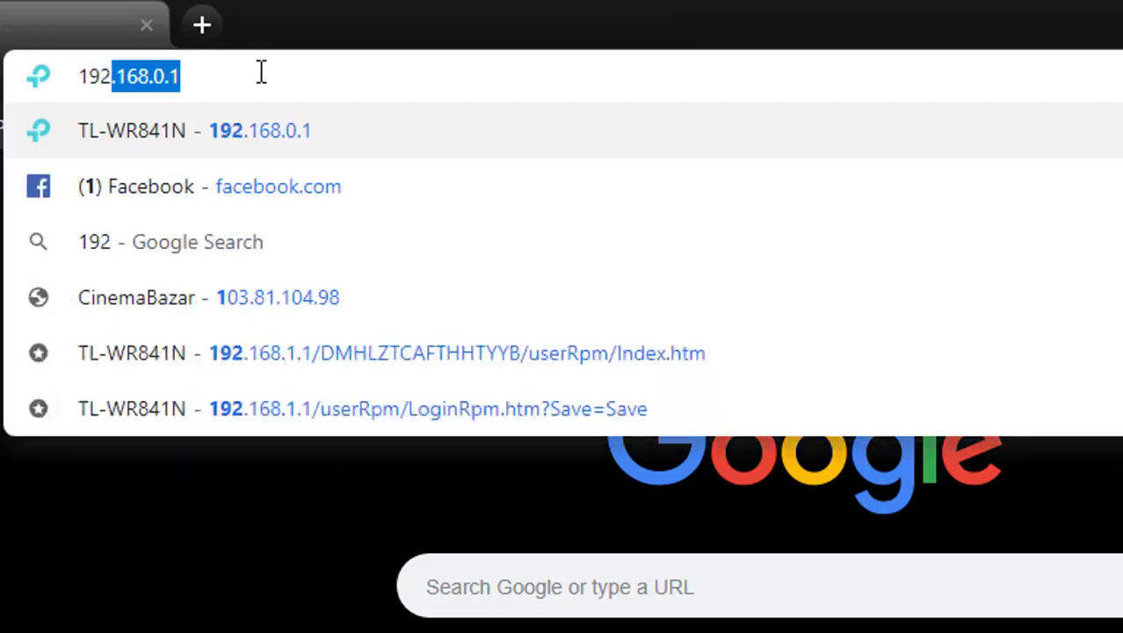
text(1)
text(6)
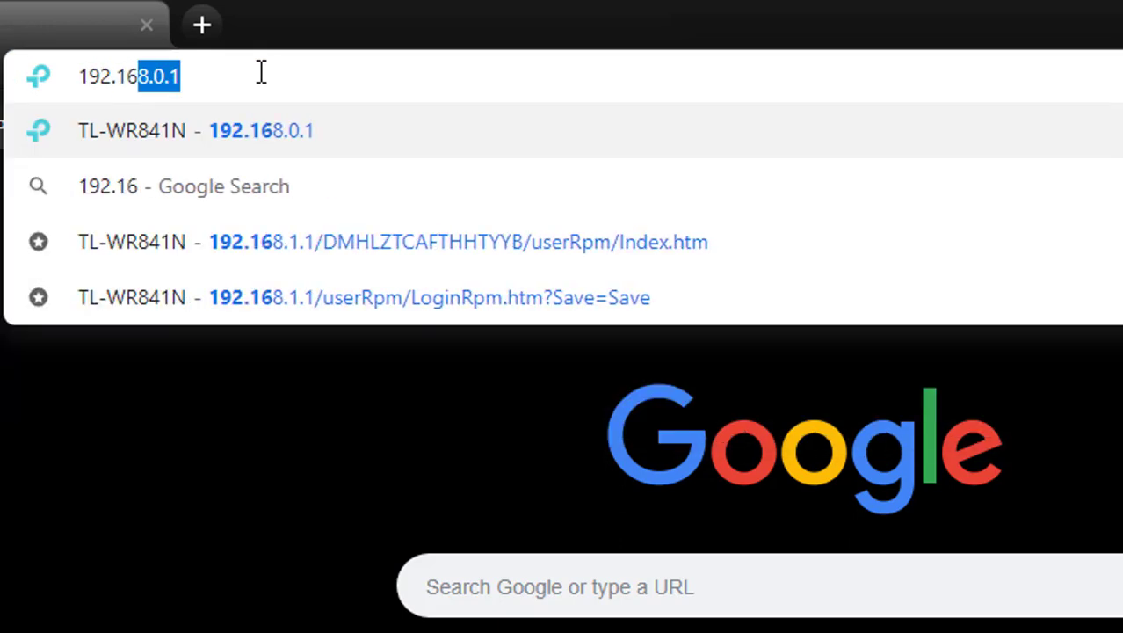
text(8.0)
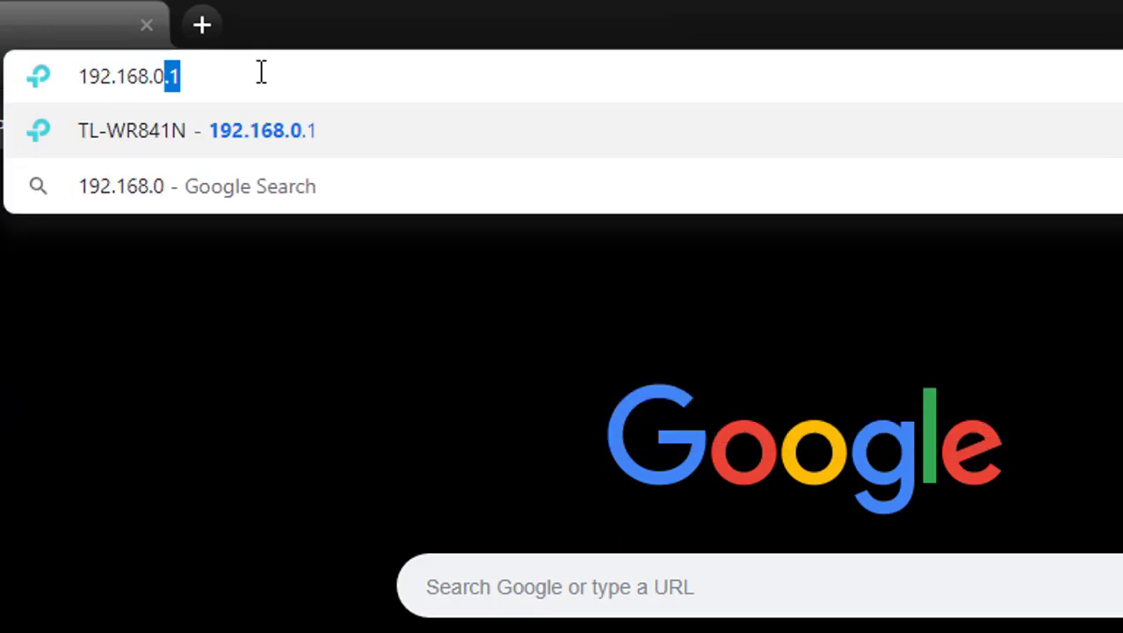
text(.1)
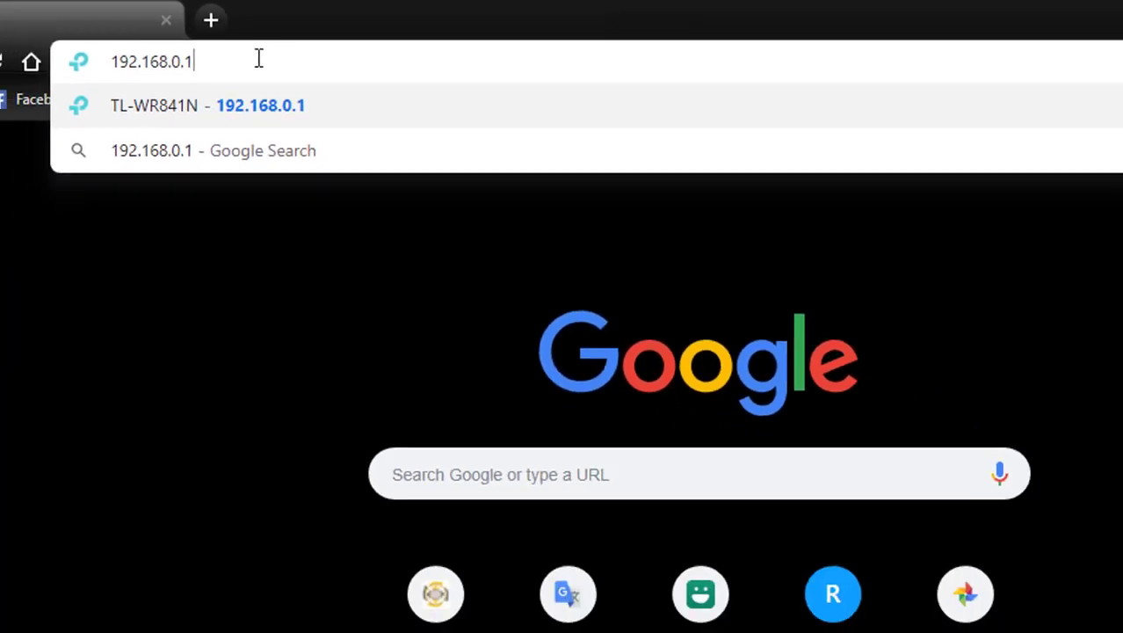
key(Return)
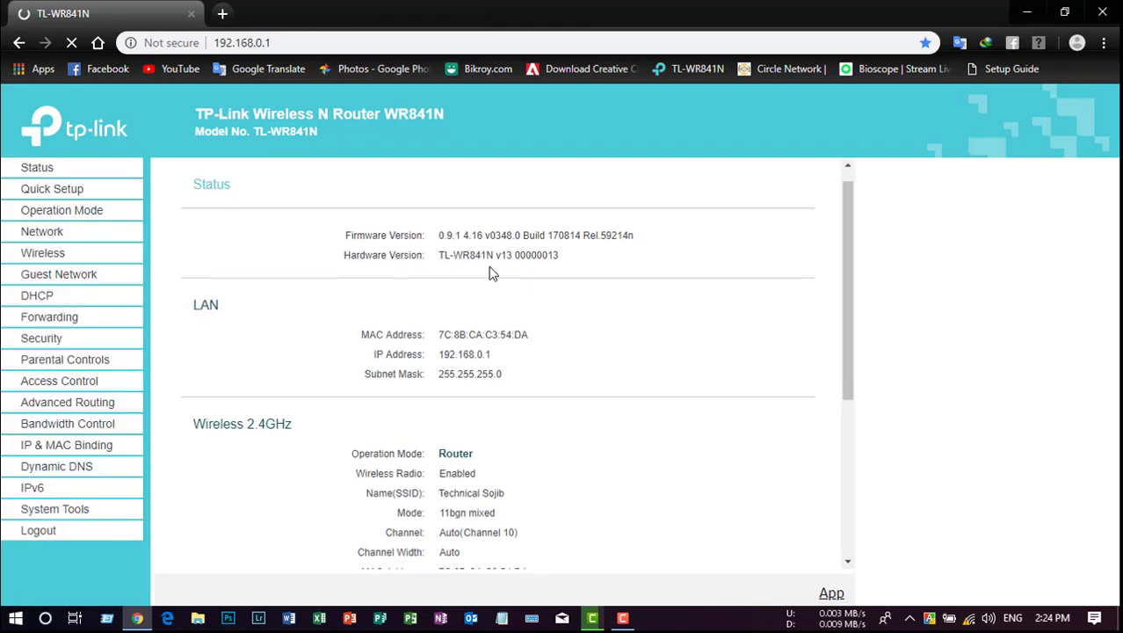
scroll(492, 274, down, 3)
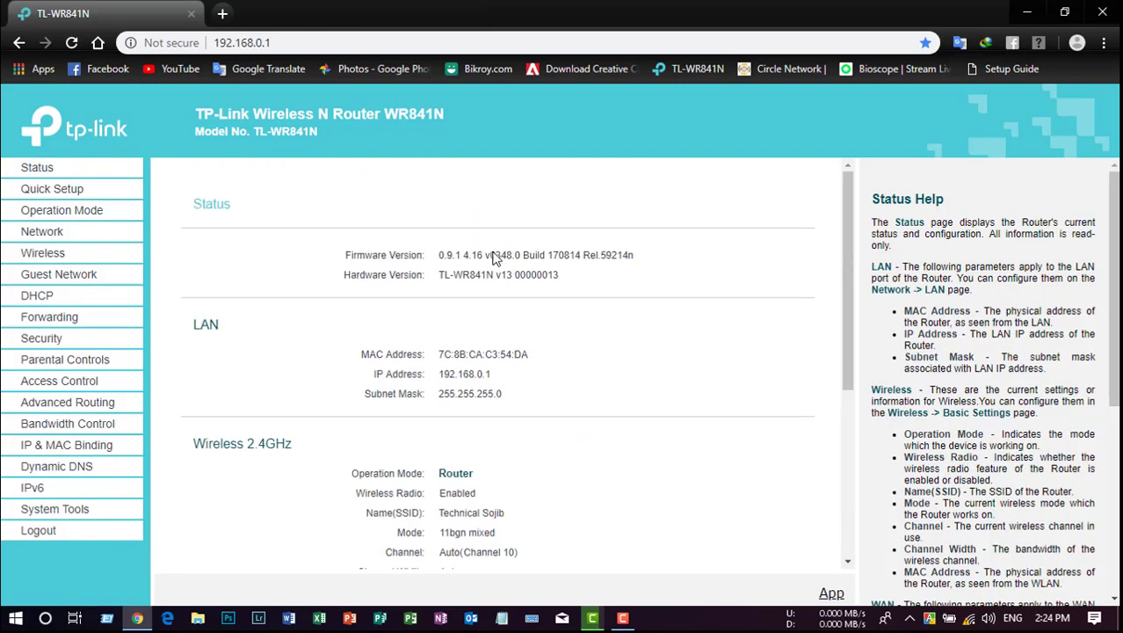
Step: Examine the current Wi-Fi connection and the other wireless networks available nearby
click(972, 620)
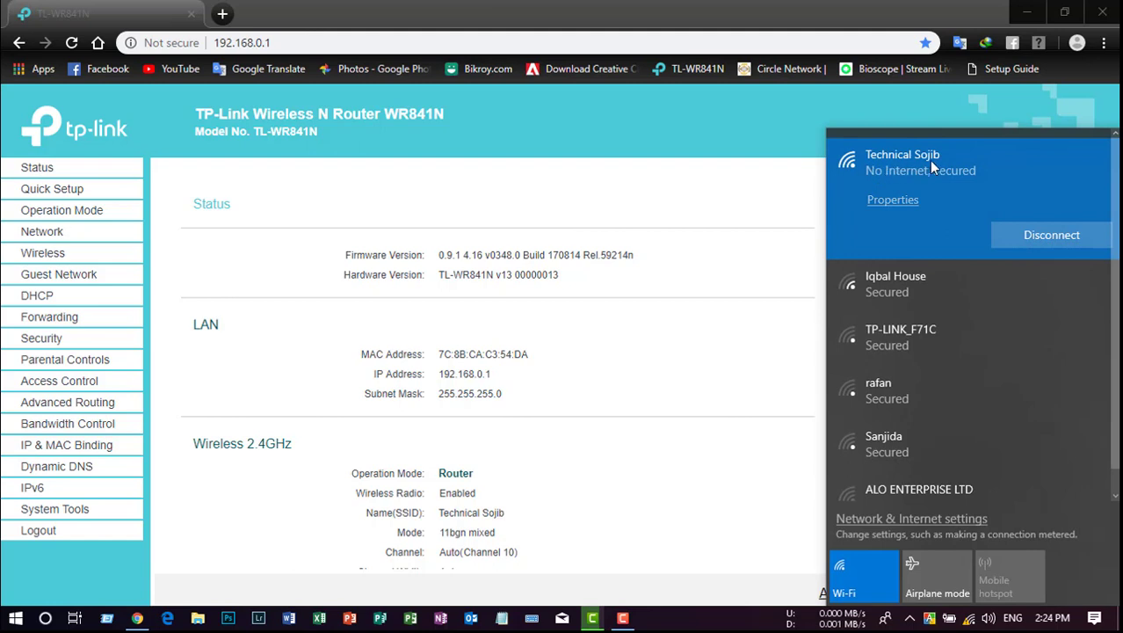
scroll(936, 298, down, 1)
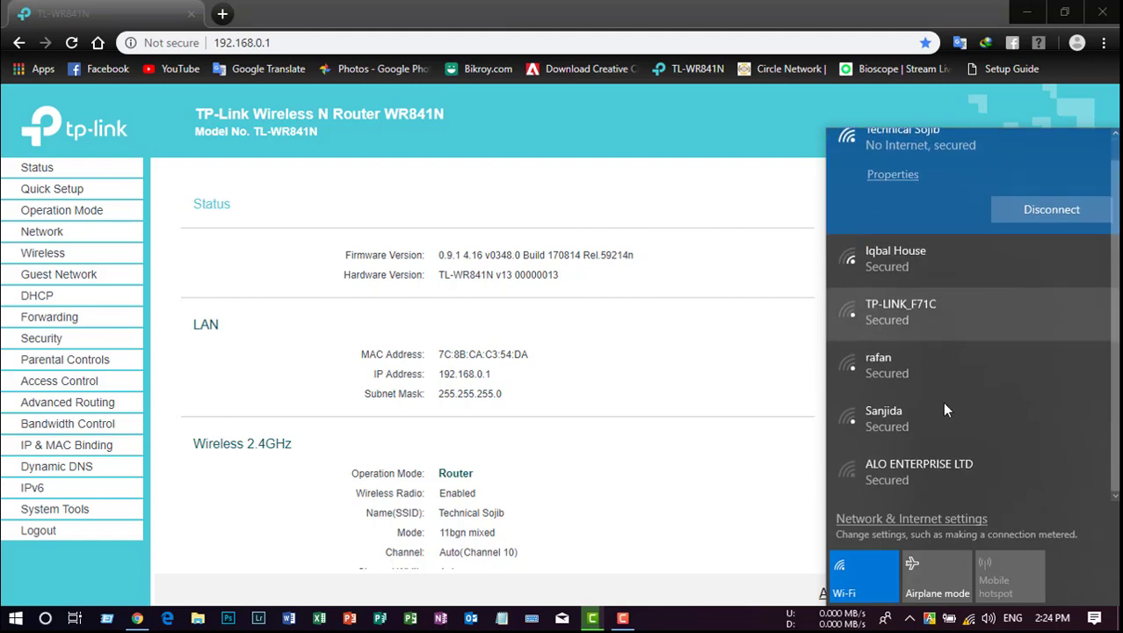
scroll(942, 410, up, 1)
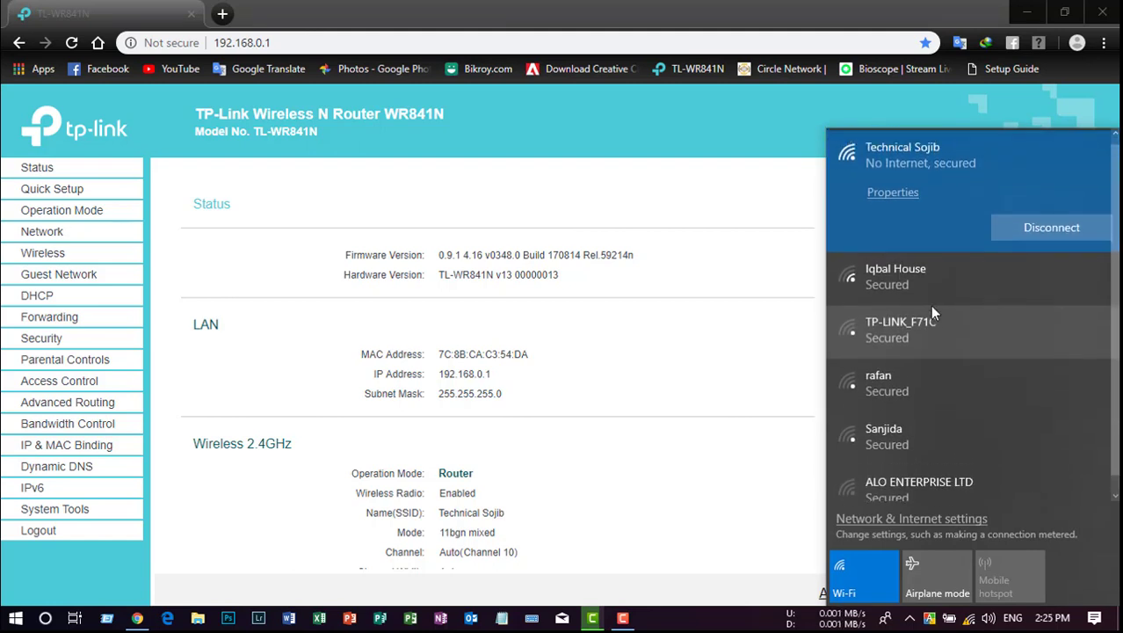
scroll(931, 307, down, 1)
scroll(932, 307, up, 1)
scroll(929, 271, down, 1)
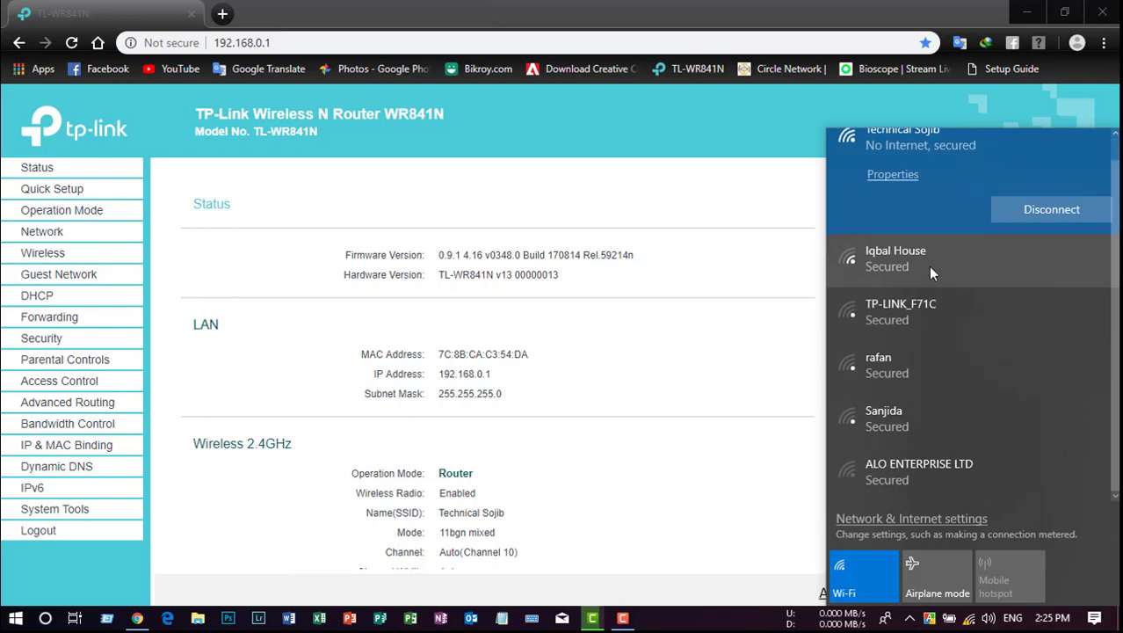
scroll(928, 266, up, 1)
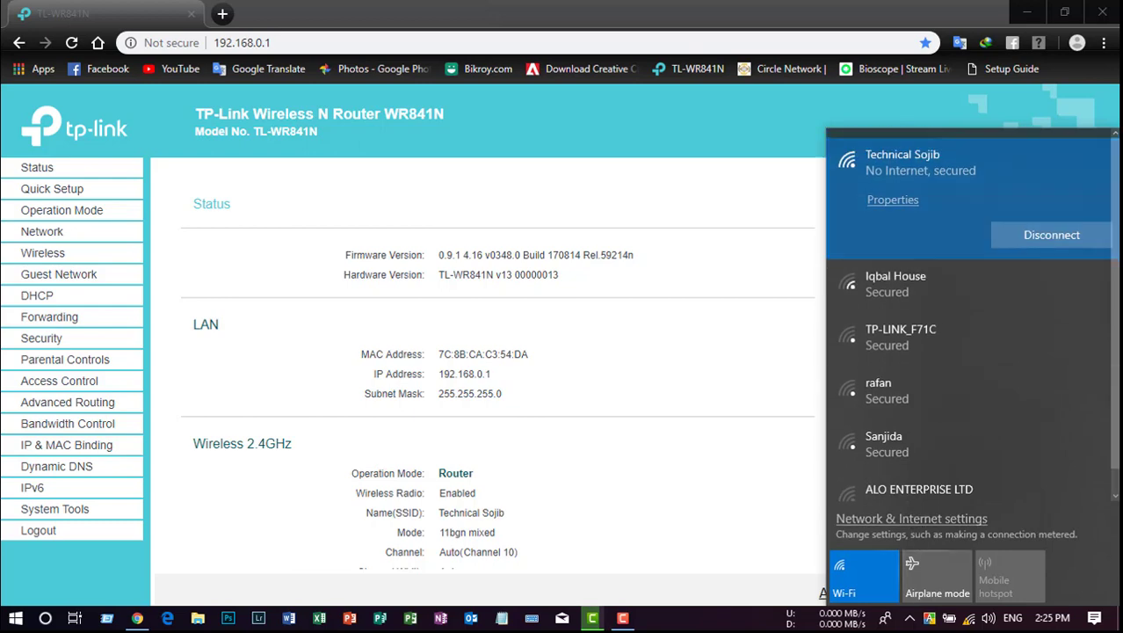
click(130, 170)
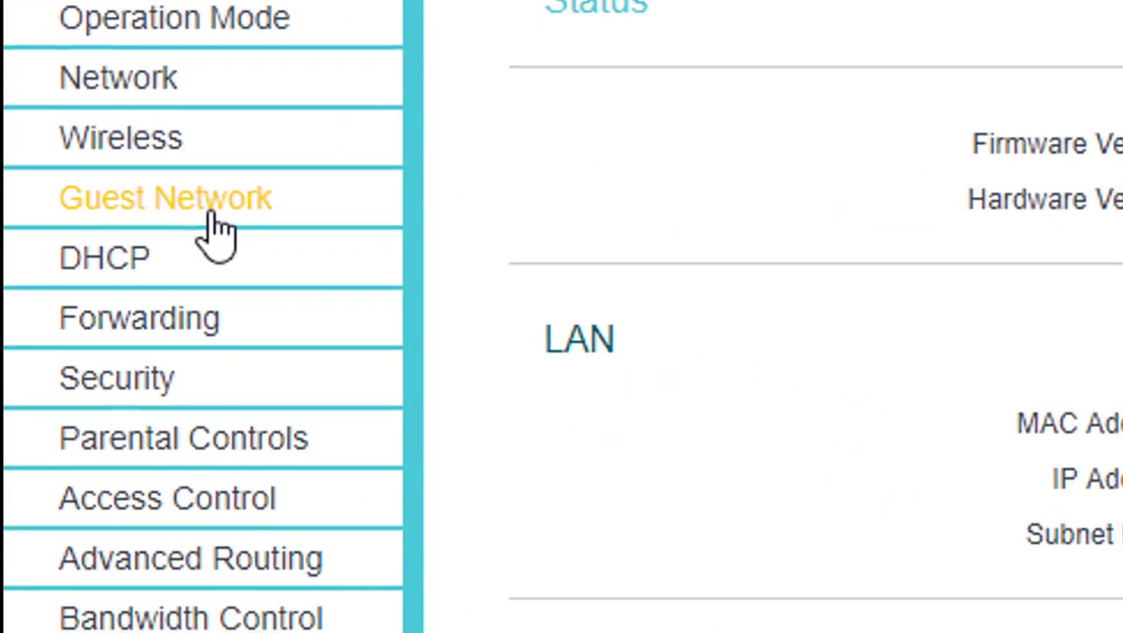
Step: Open the router's Guest Network settings and enable the guest network
click(204, 206)
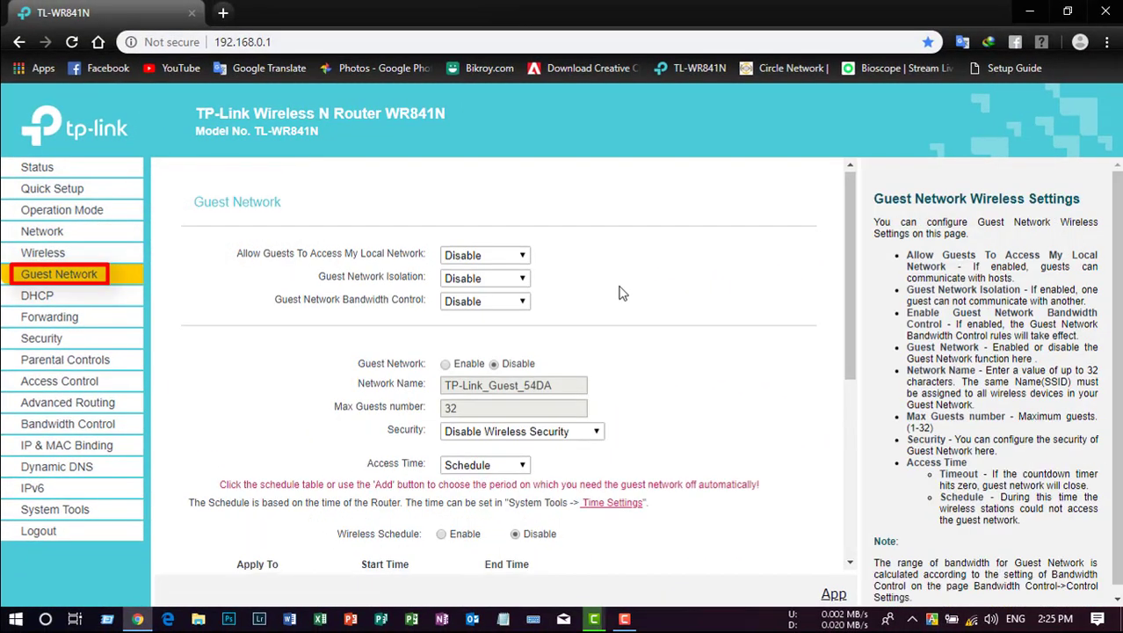
scroll(619, 291, down, 4)
scroll(619, 292, up, 4)
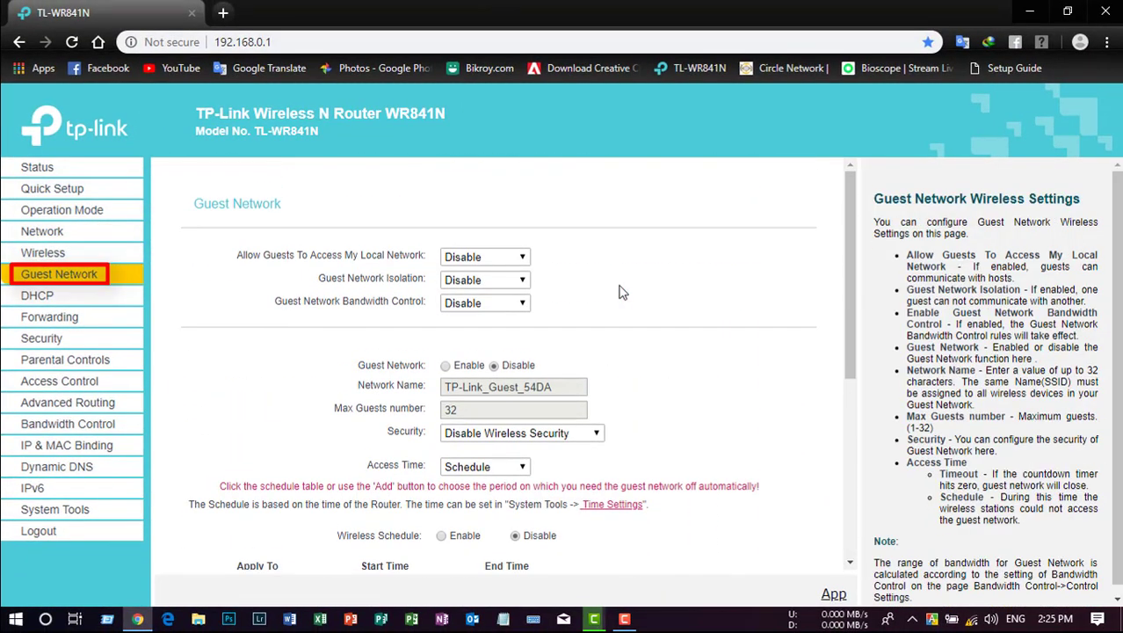
click(445, 366)
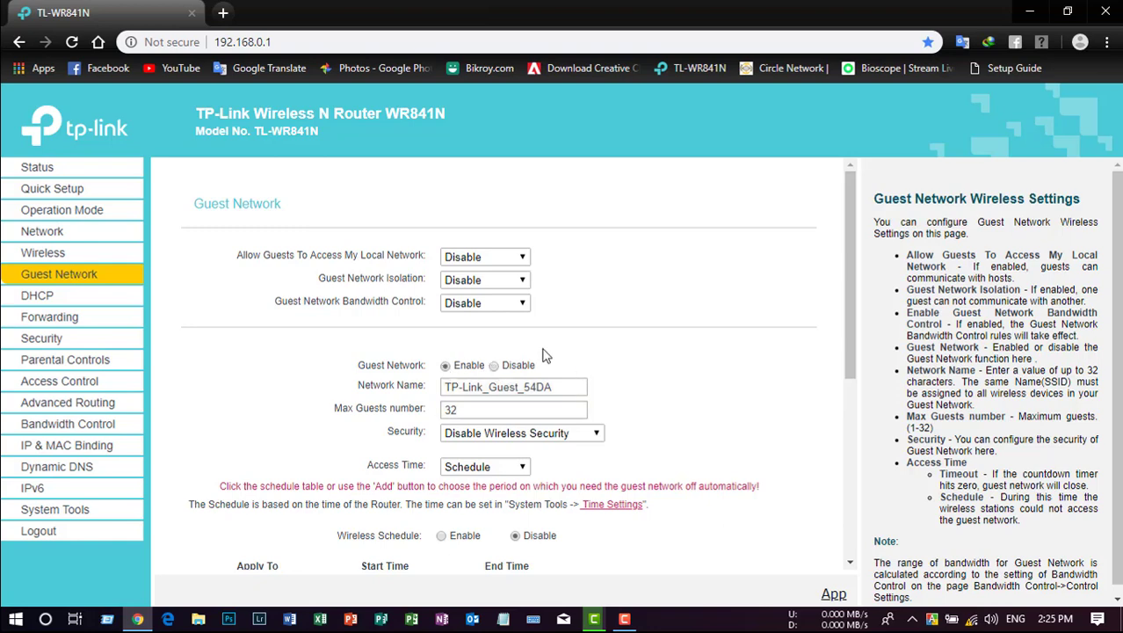
scroll(542, 351, down, 1)
scroll(430, 309, down, 2)
scroll(472, 322, up, 1)
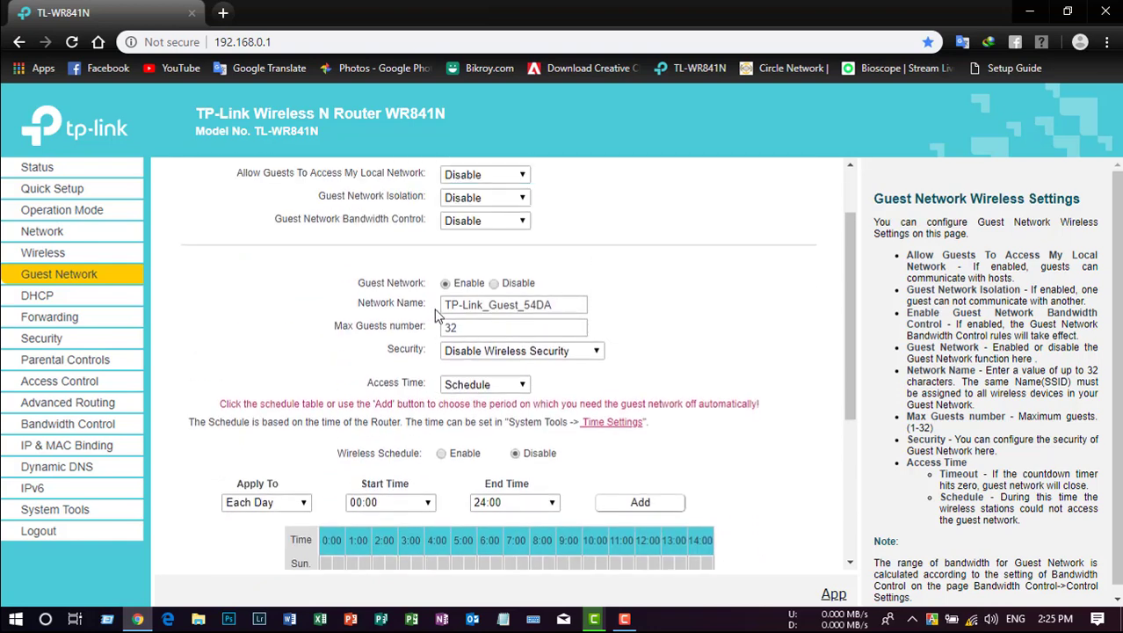
Step: Replace the guest network's name with YouTube
click(559, 305)
key(BackSpace)
key(BackSpace)
key(BackSpace)
key(BackSpace)
key(BackSpace)
key(BackSpace)
key(BackSpace)
key(BackSpace)
key(BackSpace)
key(BackSpace)
key(BackSpace)
key(BackSpace)
key(BackSpace)
key(BackSpace)
key(BackSpace)
key(BackSpace)
key(BackSpace)
key(BackSpace)
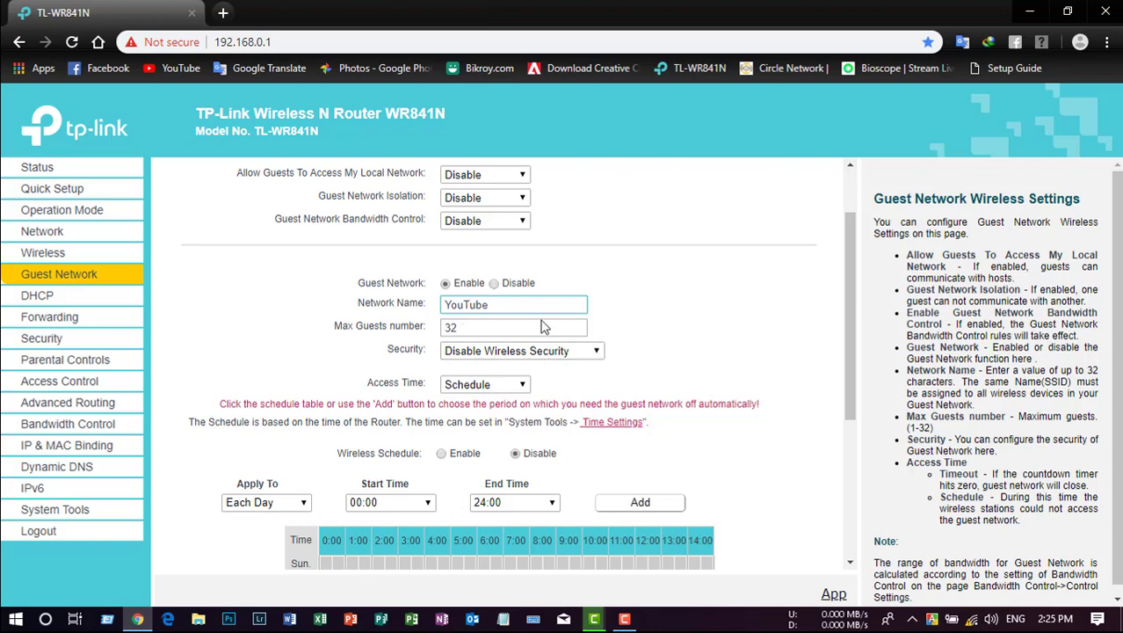
Step: Try WPA/WPA2 - Personal security for the guest network and return it to Disable Wireless Security
click(597, 352)
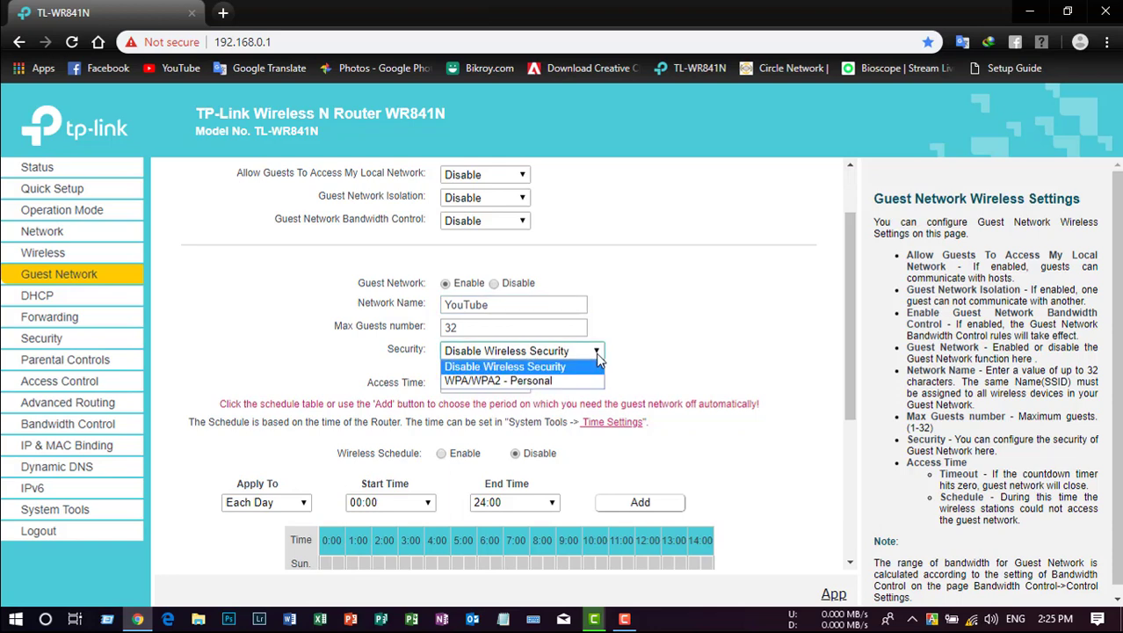
click(597, 358)
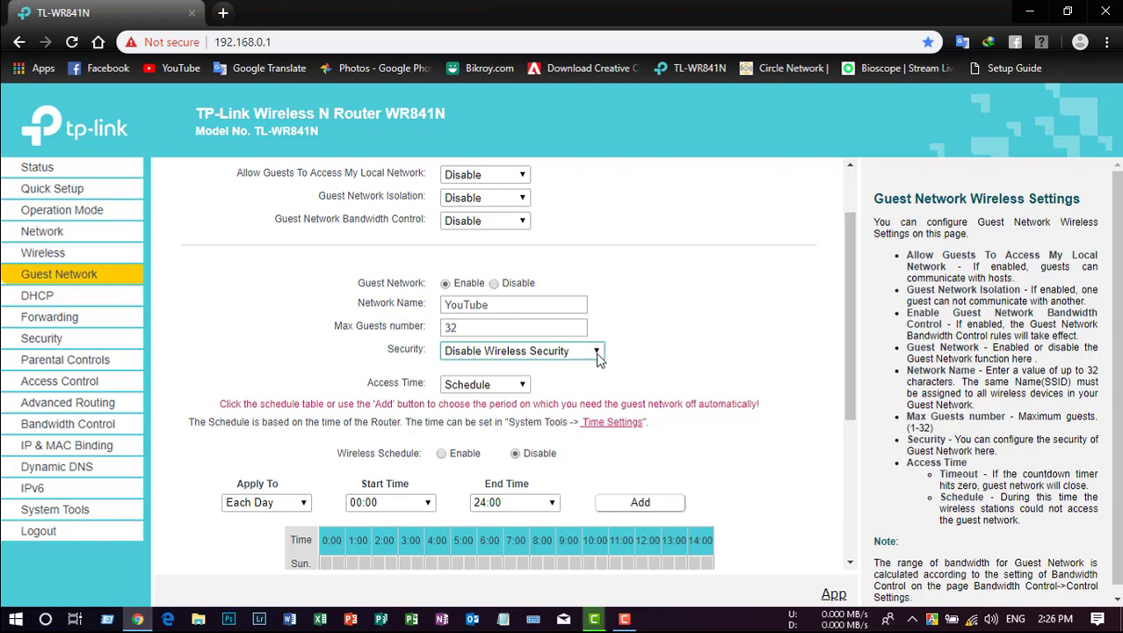
scroll(596, 352, up, 2)
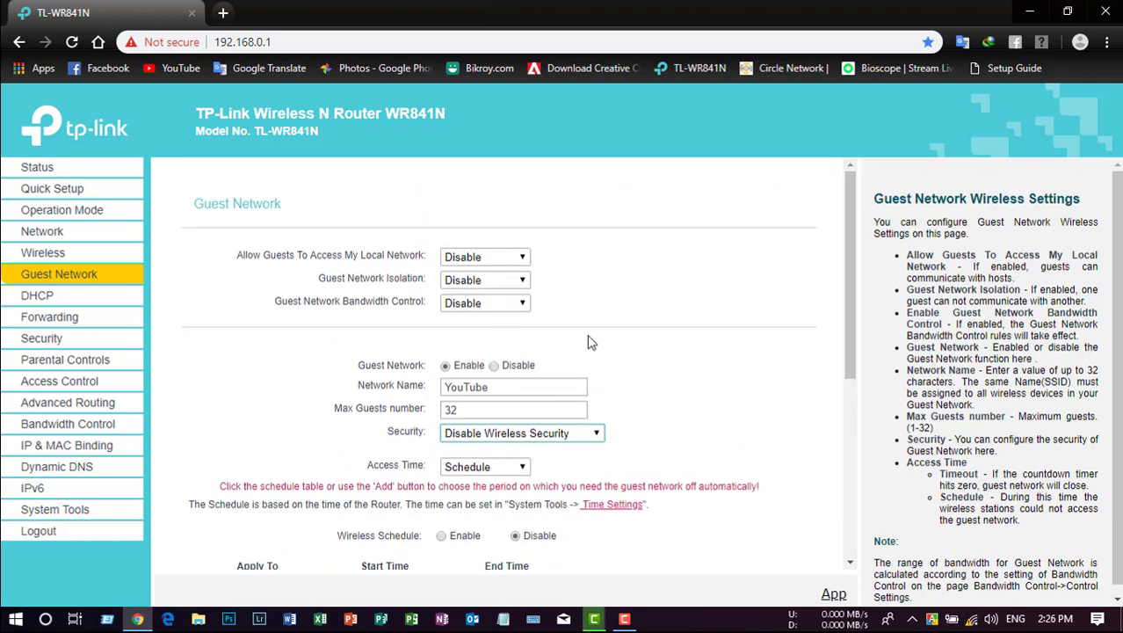
scroll(590, 343, down, 2)
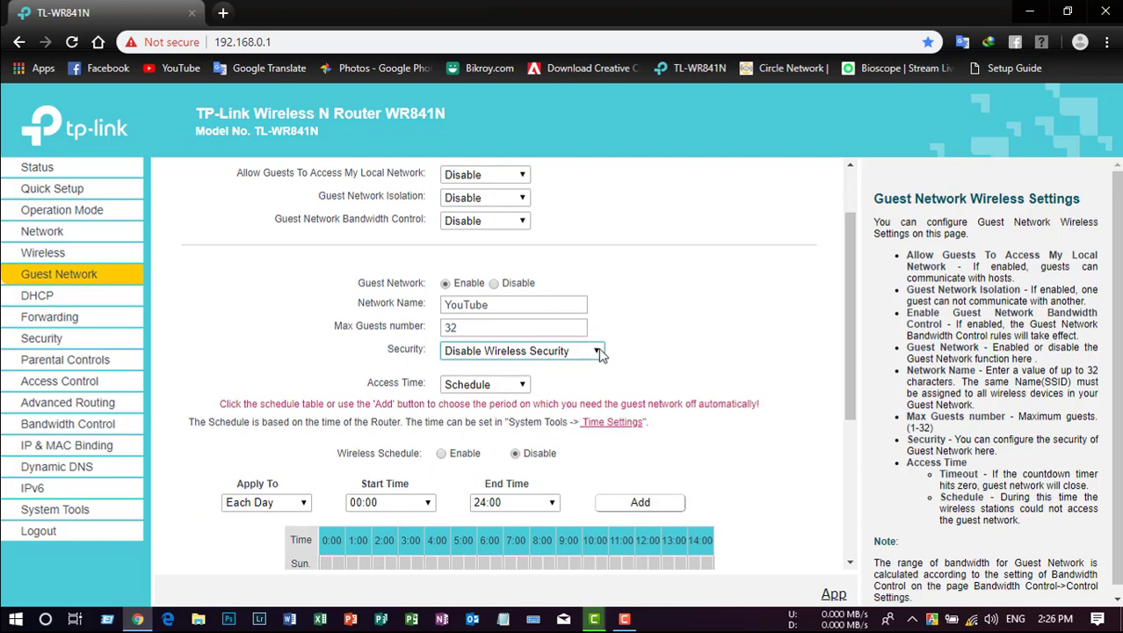
click(598, 350)
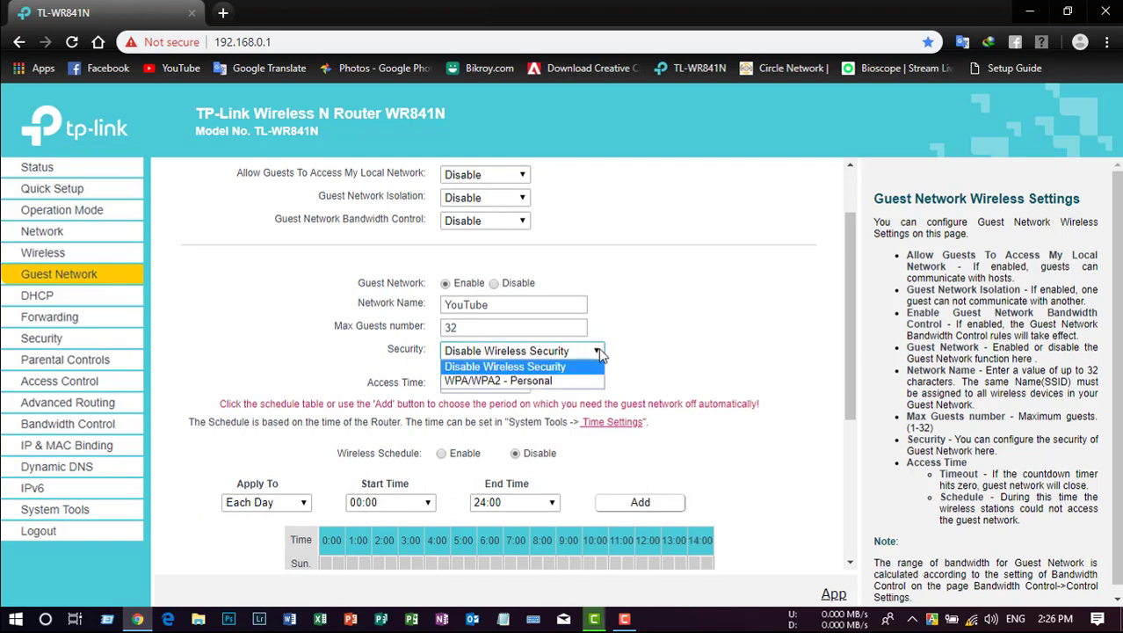
click(515, 383)
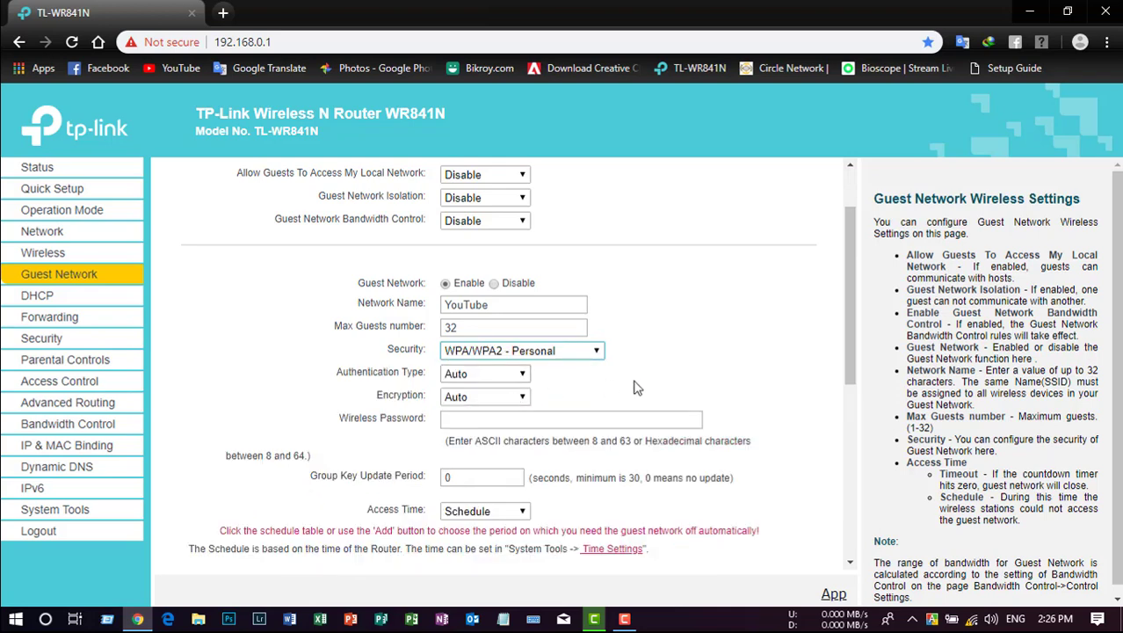
scroll(638, 388, down, 1)
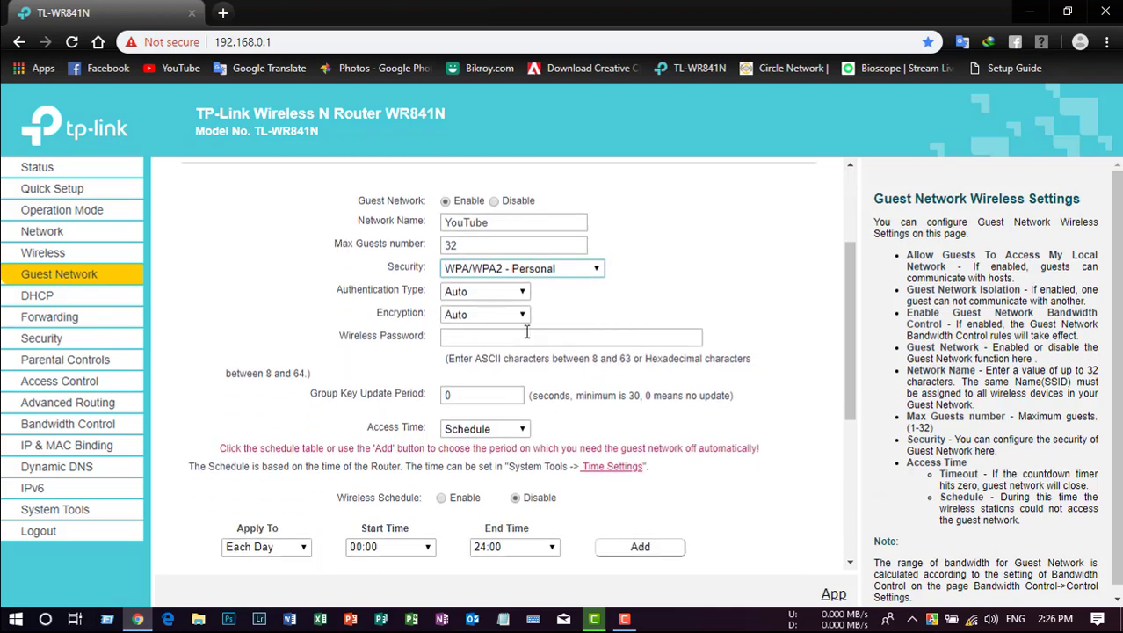
click(597, 270)
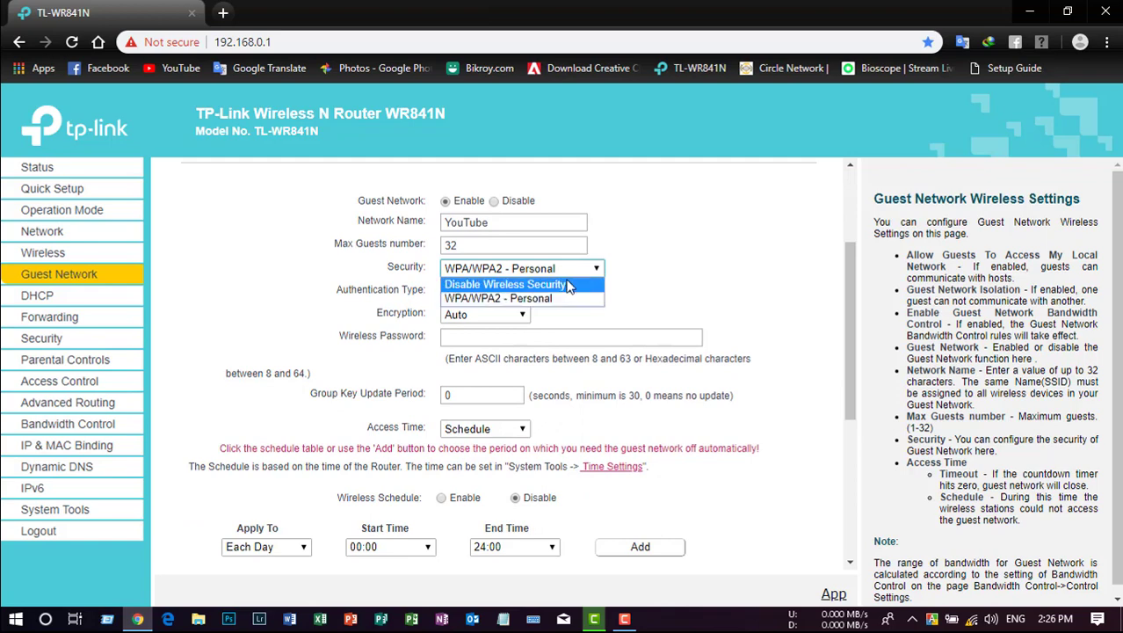
click(569, 284)
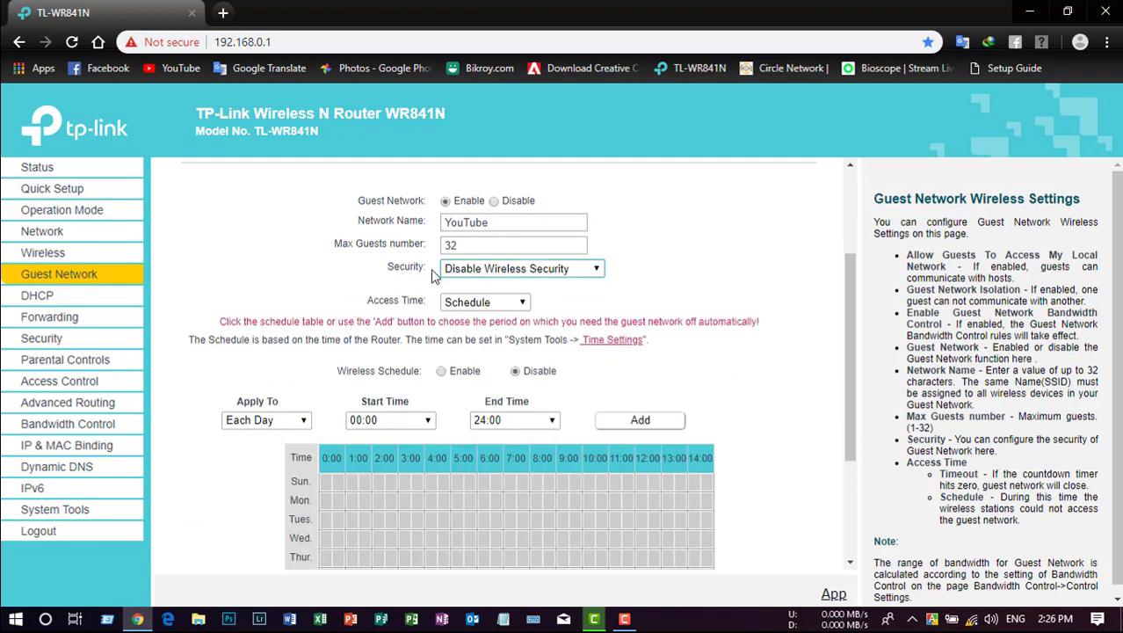
Step: Set the guest network's security to WPA/WPA2 - Personal and fill in the wireless password with the saved entry
click(596, 271)
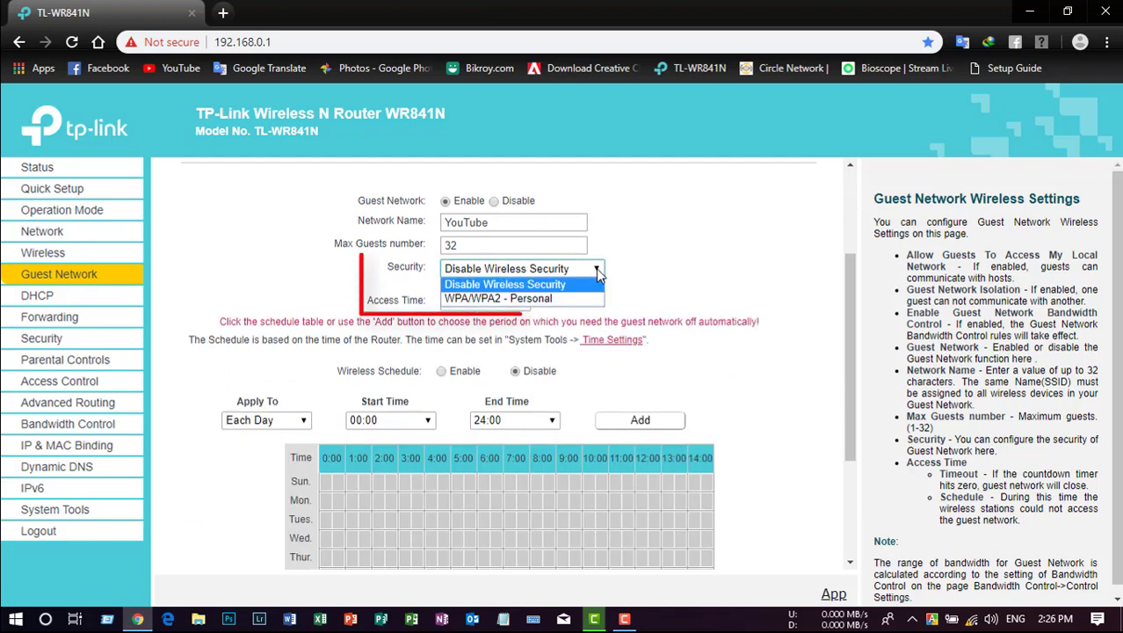
click(523, 300)
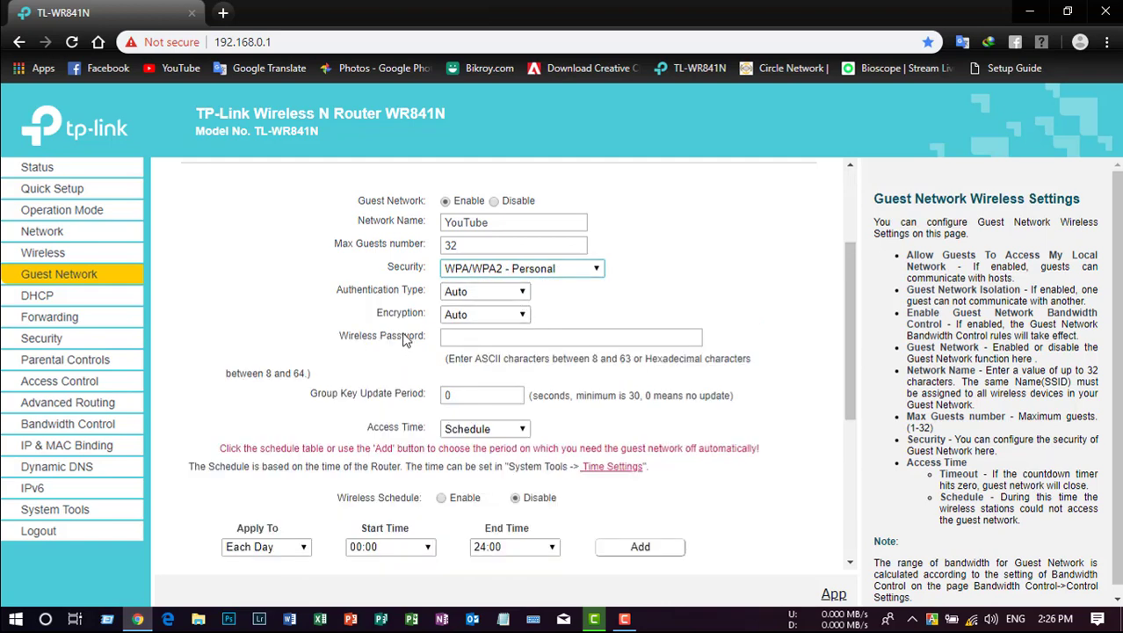
click(488, 338)
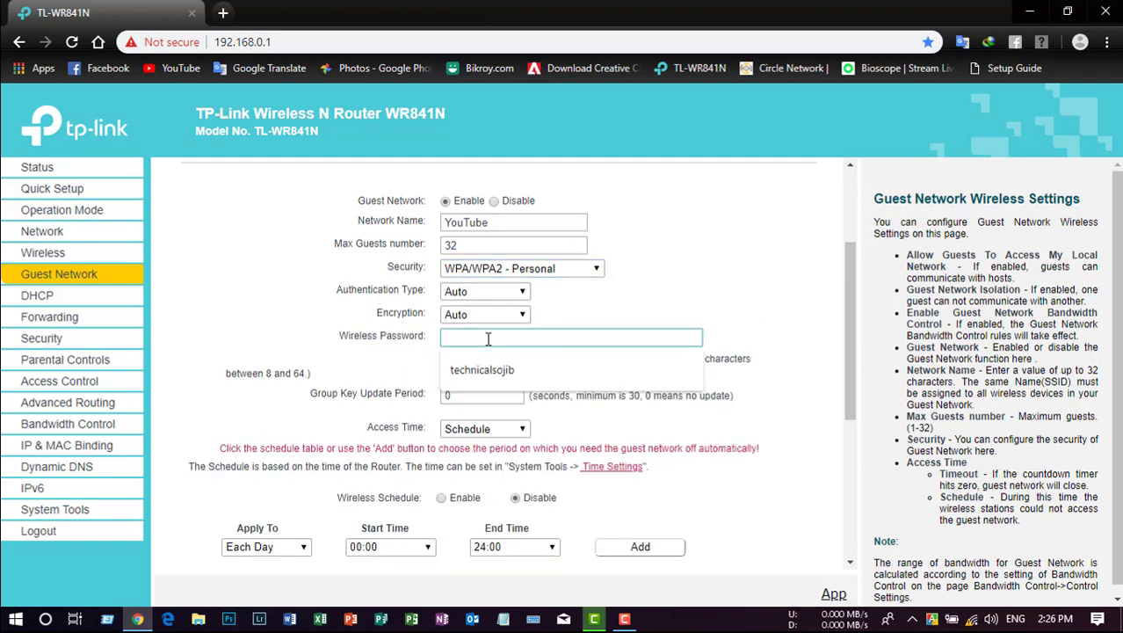
click(486, 370)
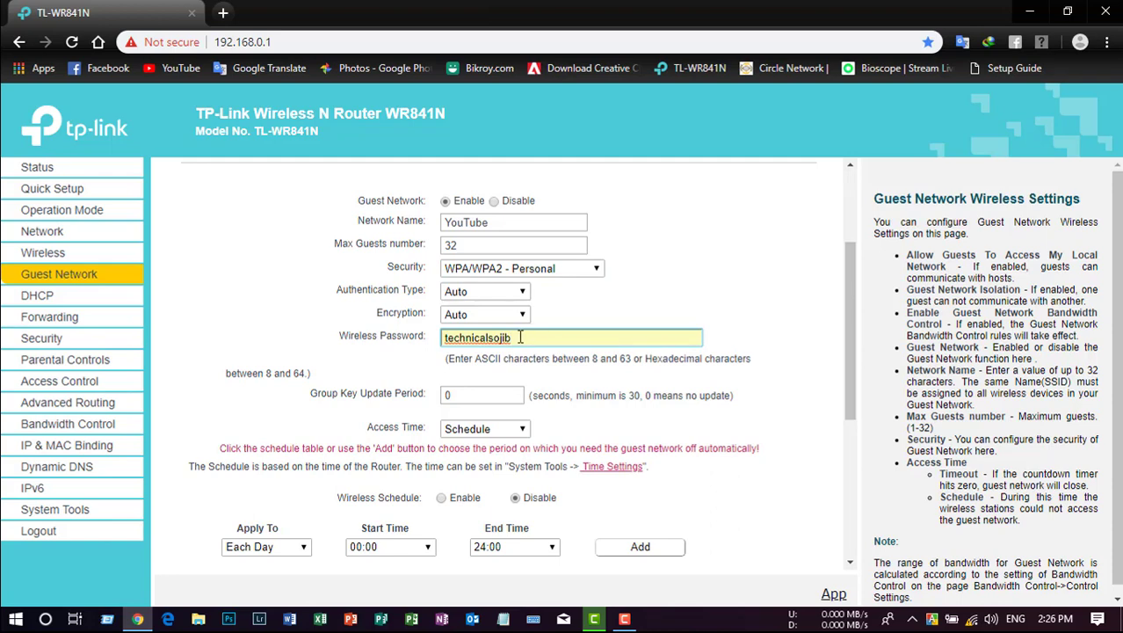
click(517, 339)
double_click(516, 338)
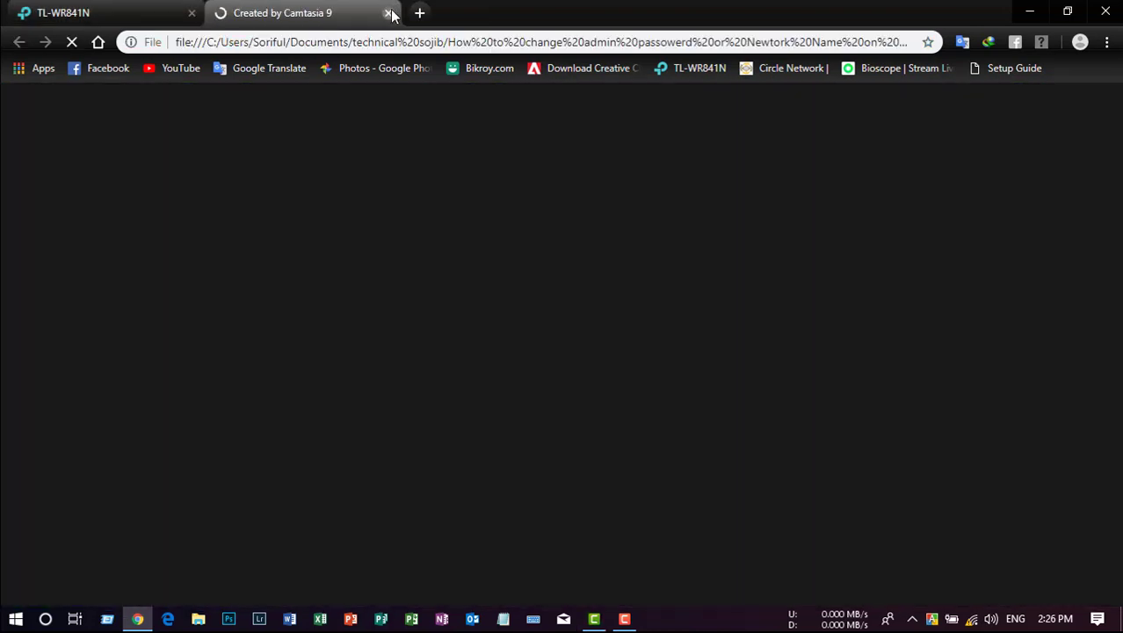
click(388, 12)
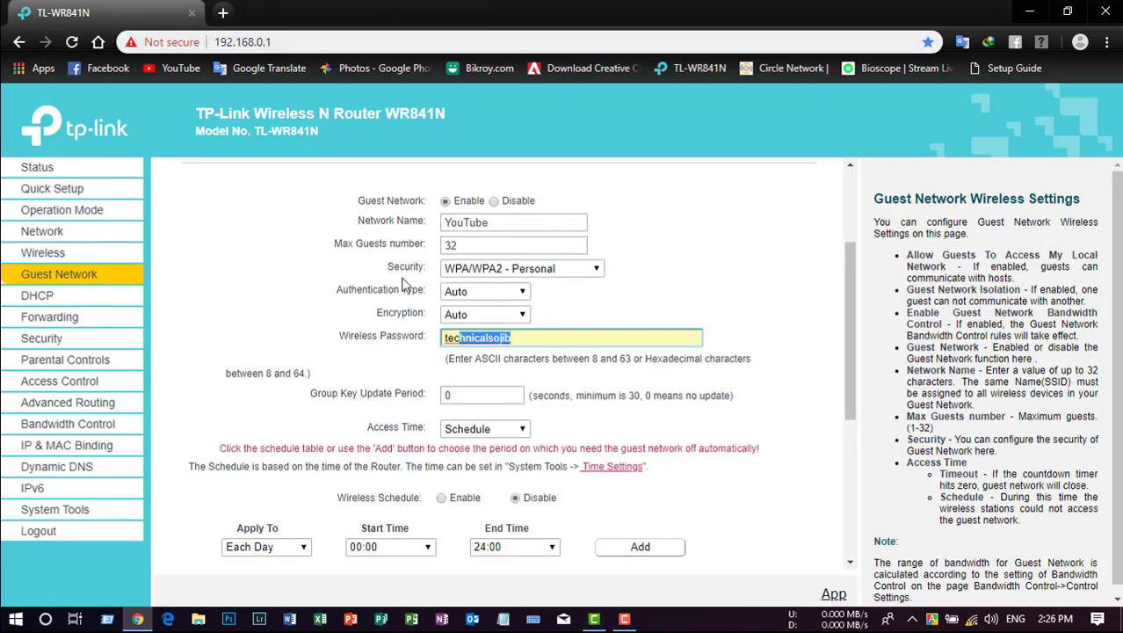
click(530, 335)
double_click(530, 335)
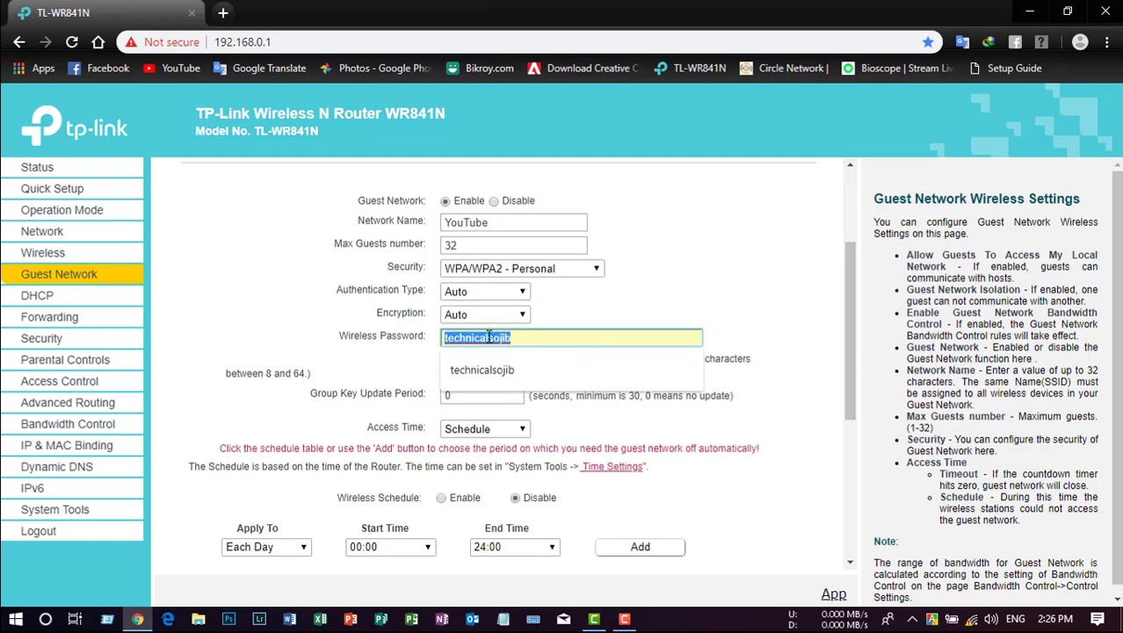
key(Right)
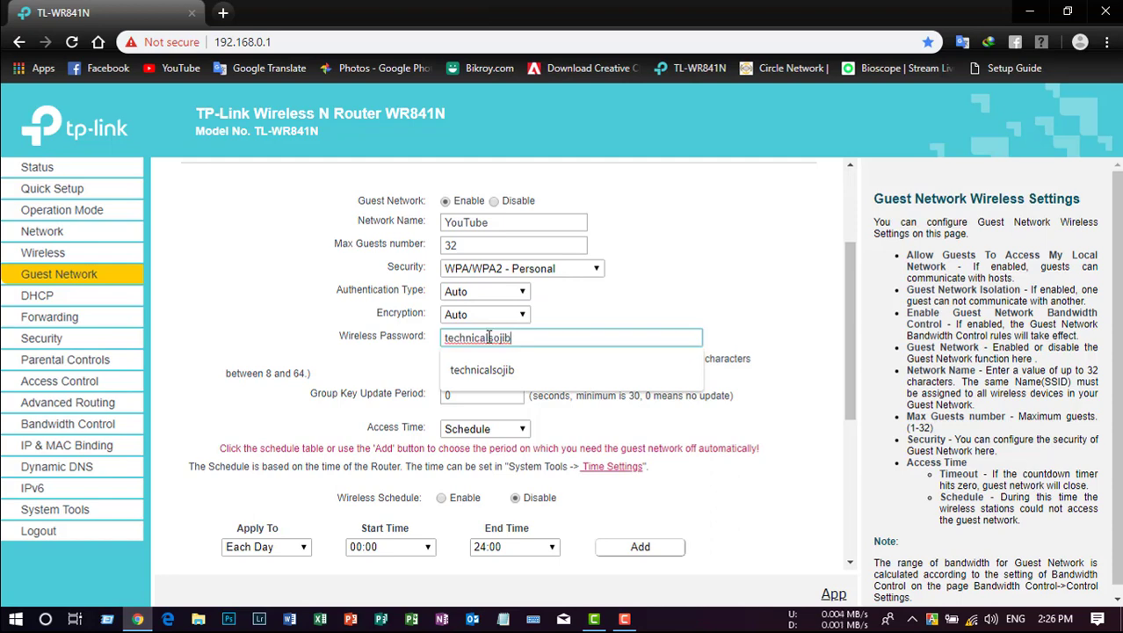
Step: Enable the wireless schedule for the guest network and save the Guest Network settings
scroll(489, 338, down, 2)
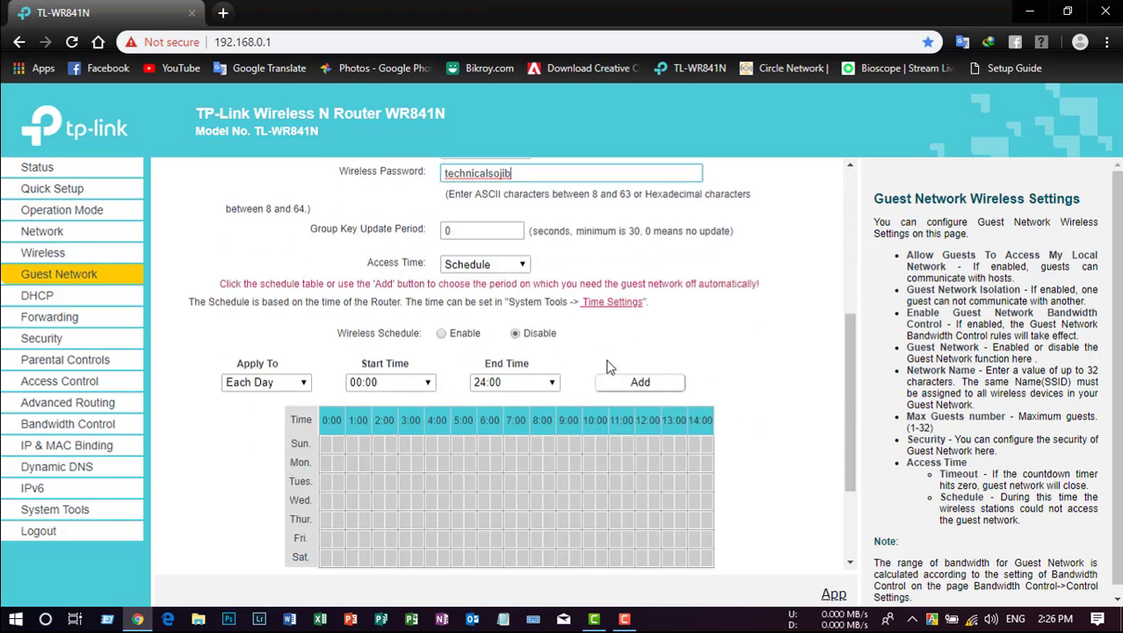
click(442, 334)
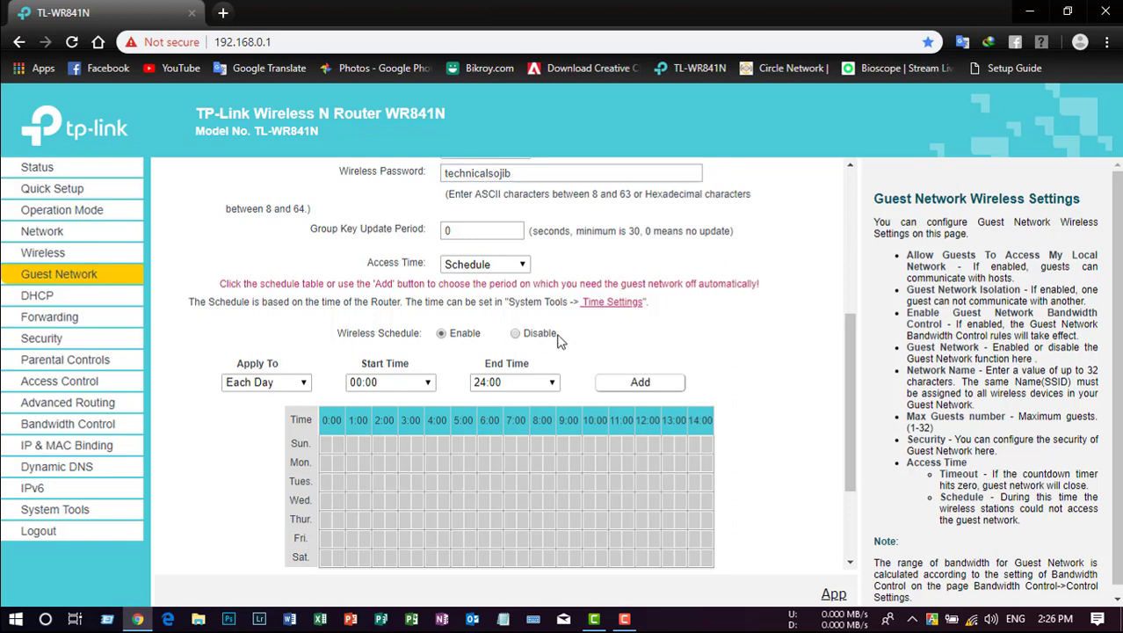
scroll(557, 341, down, 2)
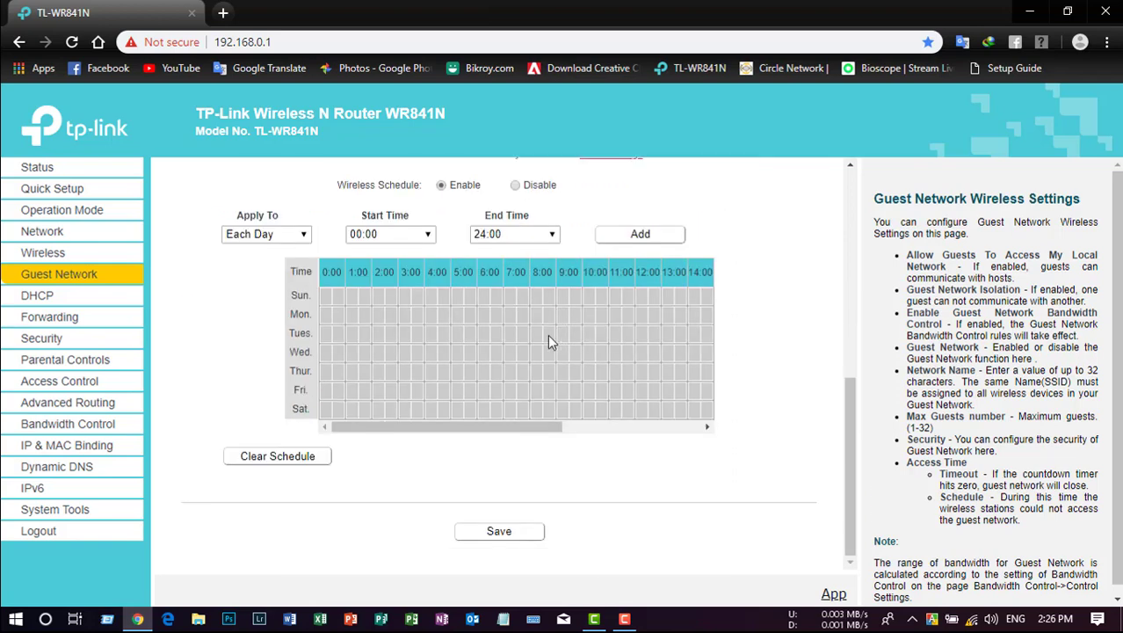
click(513, 532)
scroll(711, 553, up, 5)
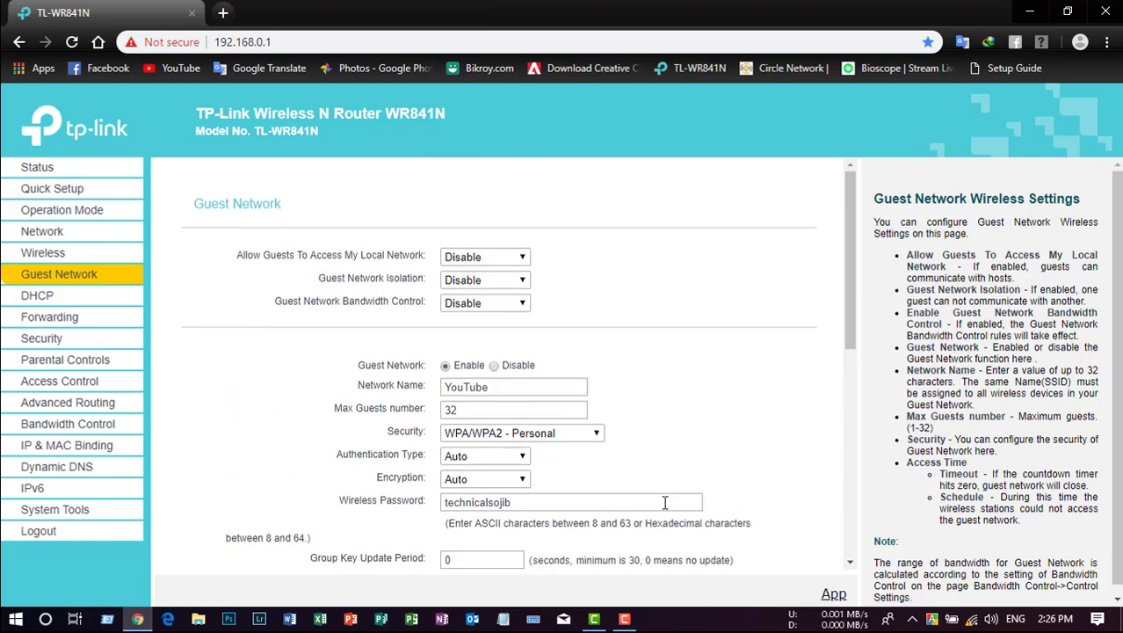
scroll(665, 502, down, 5)
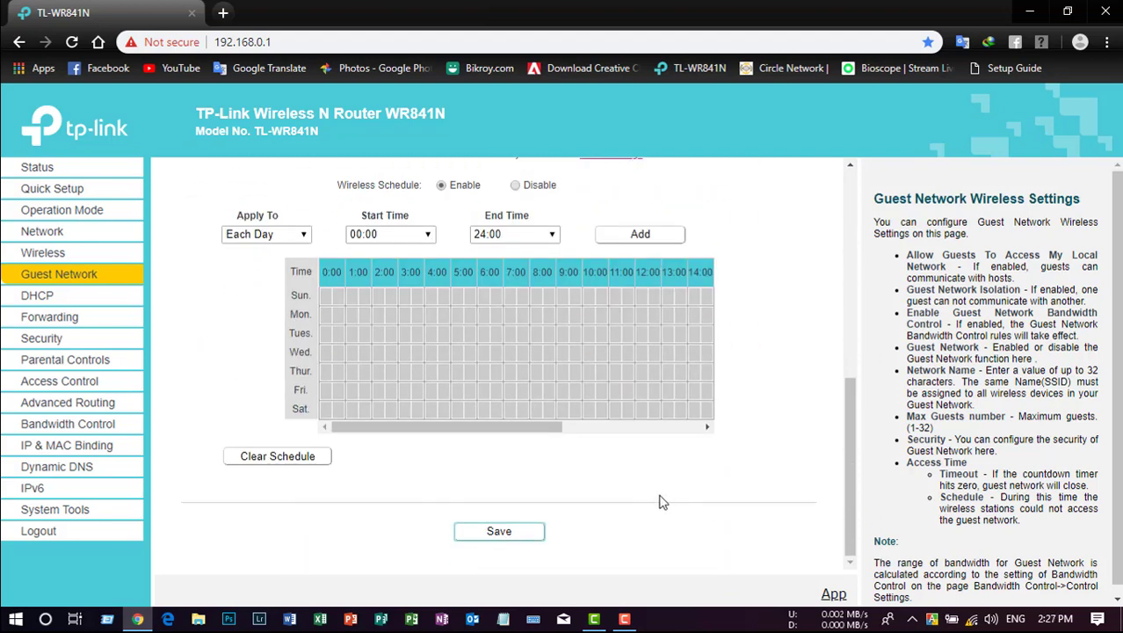
Step: Connect the PC to the YouTube Wi-Fi network using its network security key, and allow the PC to be discoverable on it
click(972, 620)
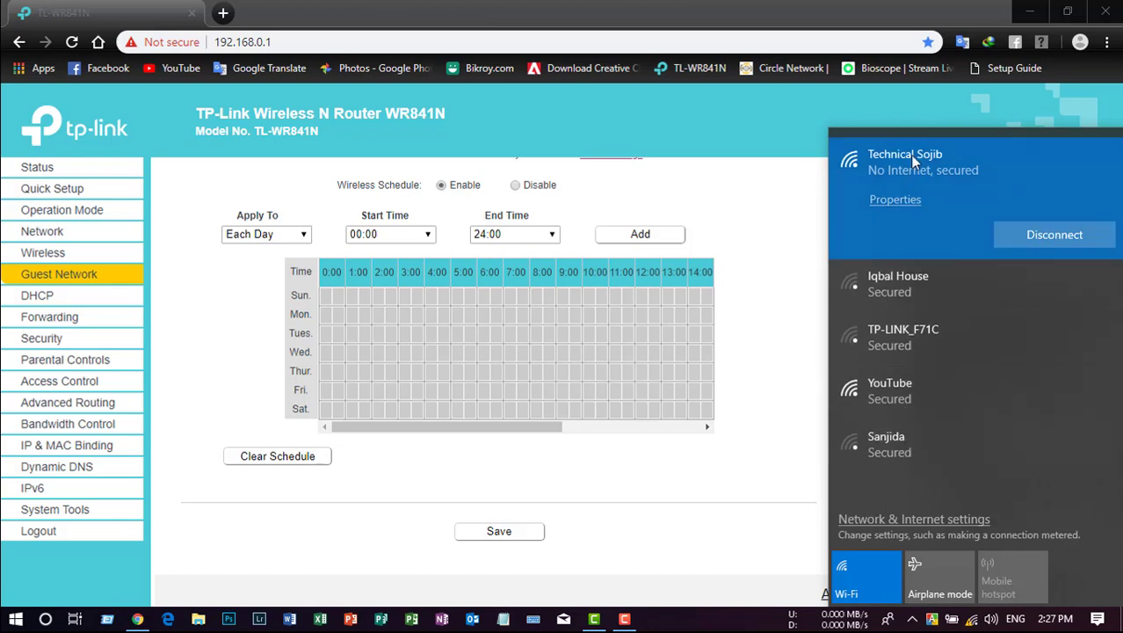
click(920, 380)
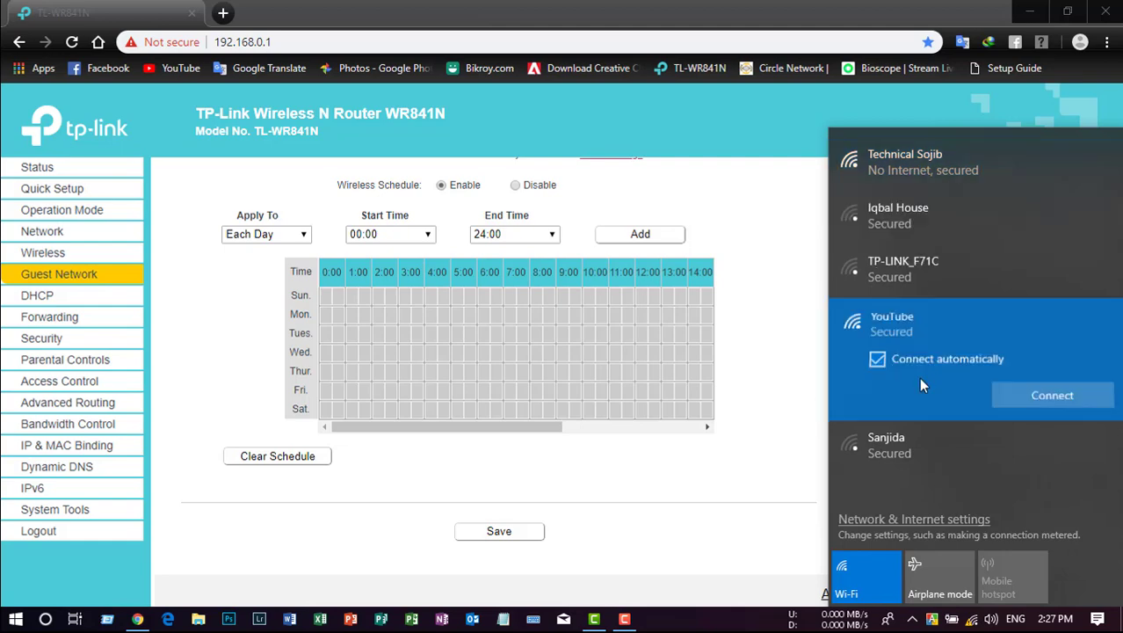
click(1037, 398)
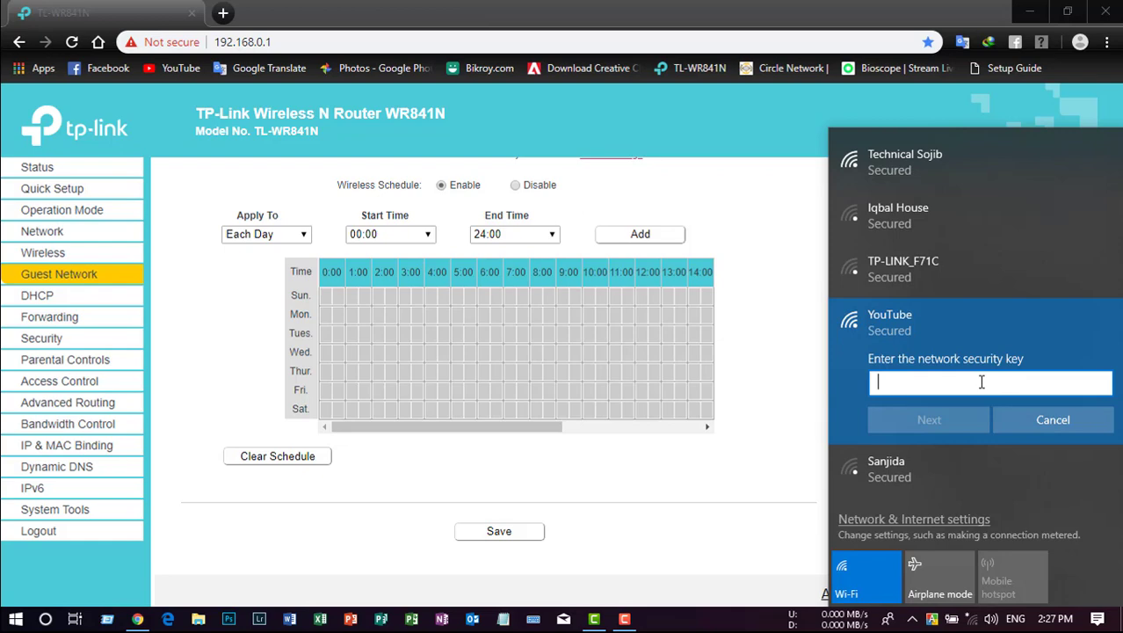
key(ctrl+v)
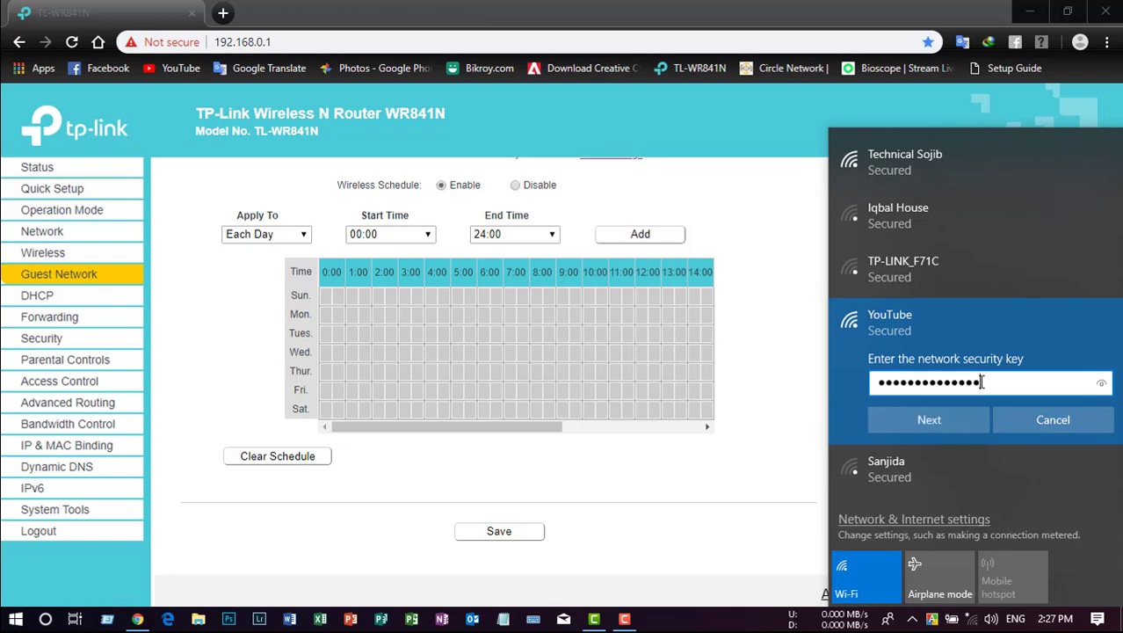
click(1104, 385)
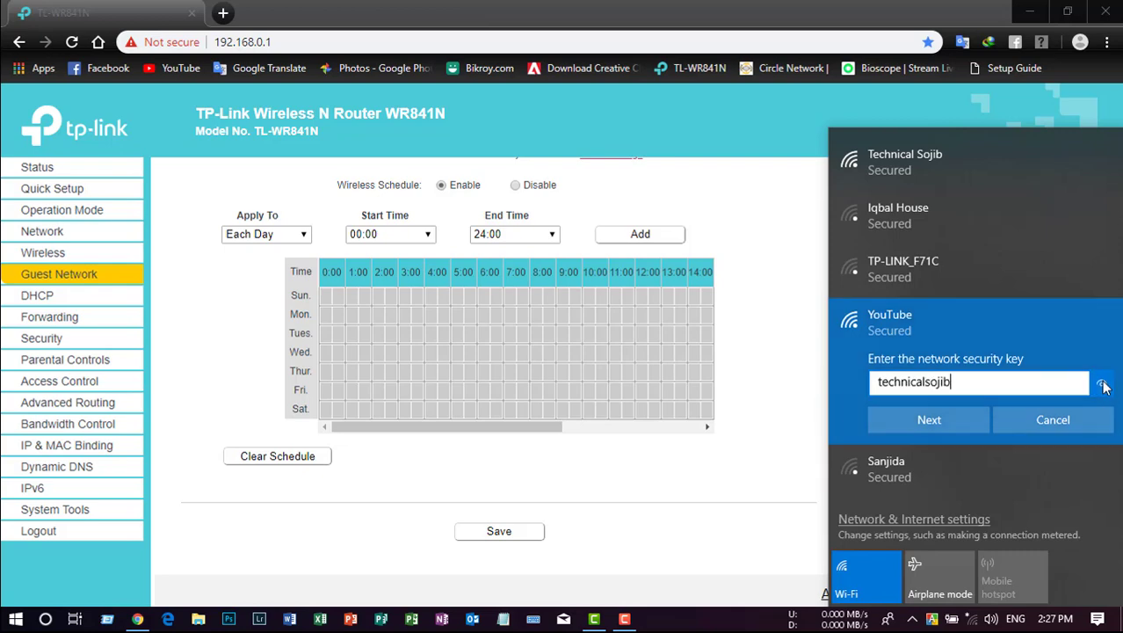
click(952, 420)
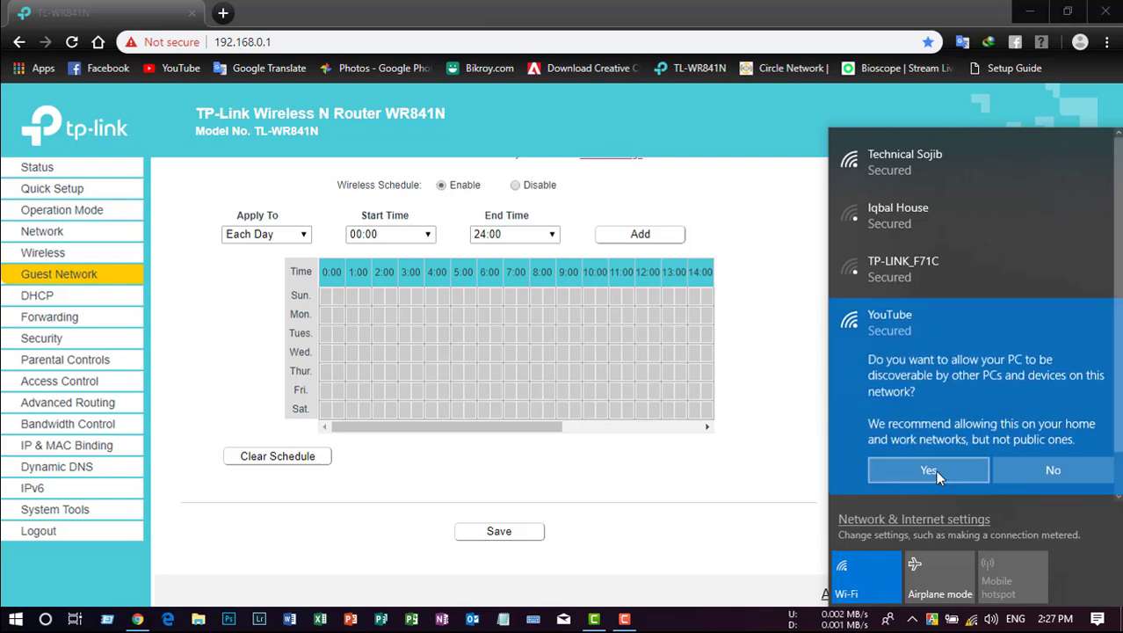
click(935, 470)
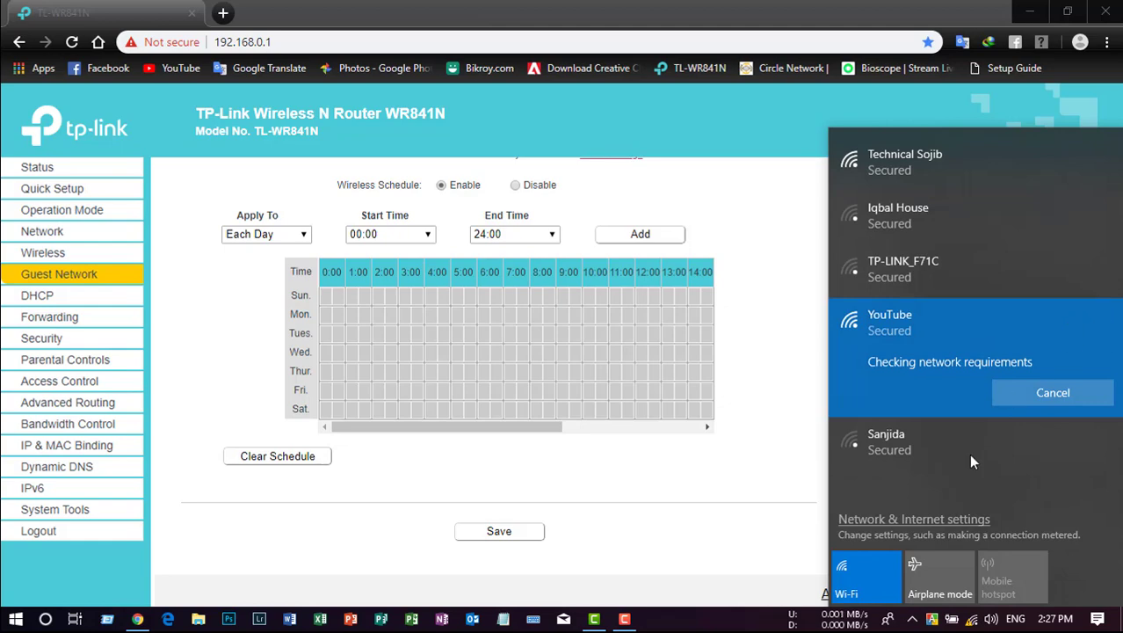
Step: Check the PC's connection status for the YouTube network in the list of Wi-Fi networks, and close the list
click(971, 619)
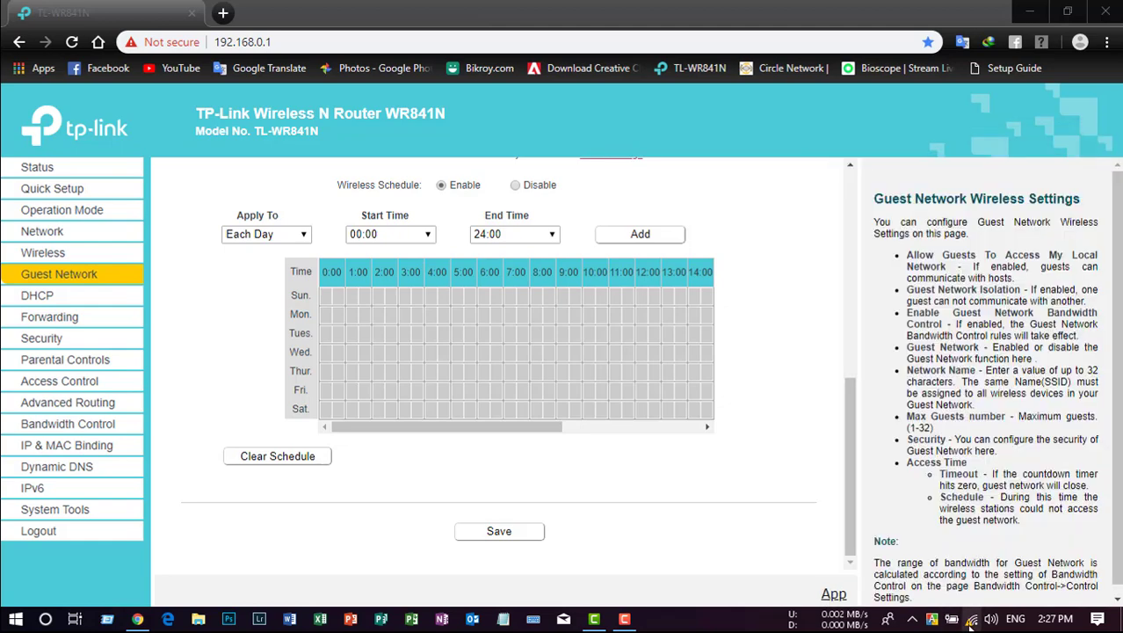
click(971, 619)
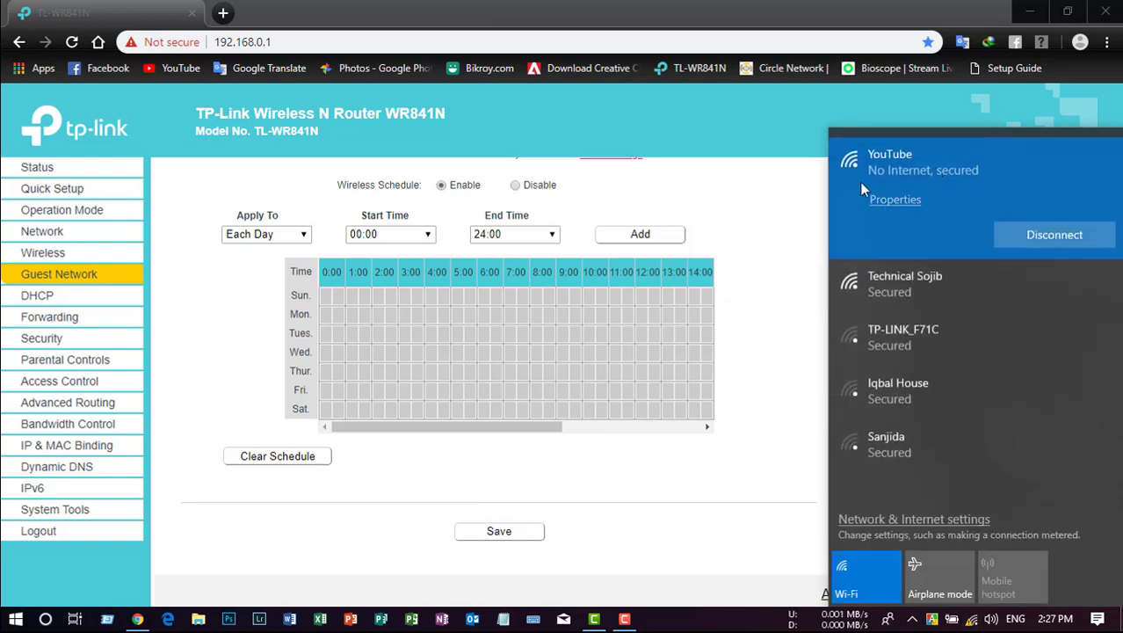
click(971, 618)
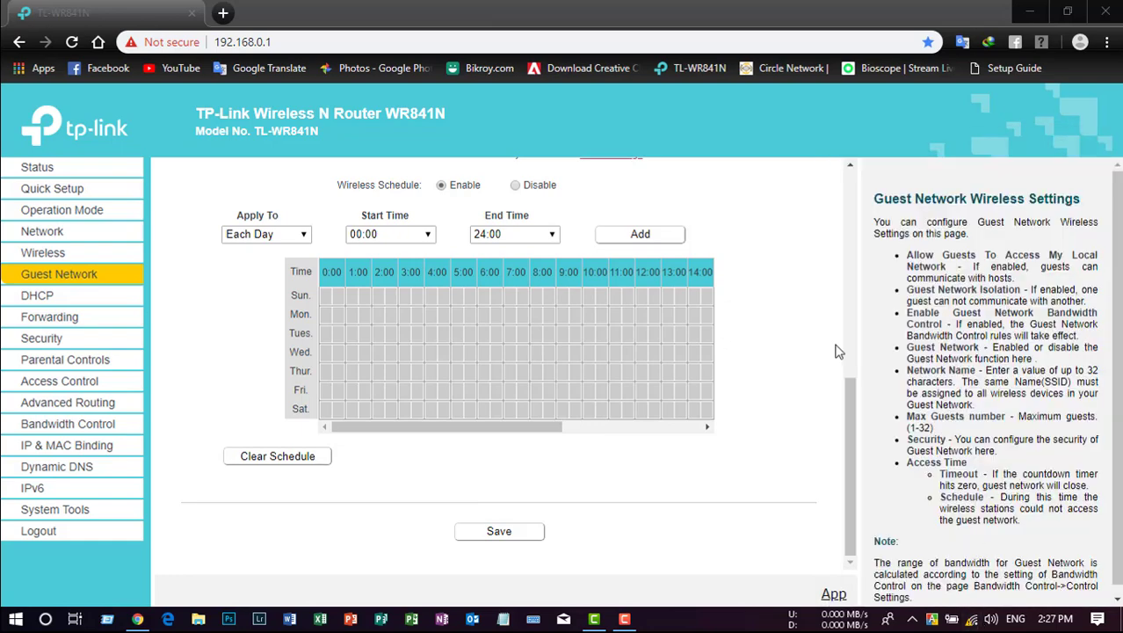